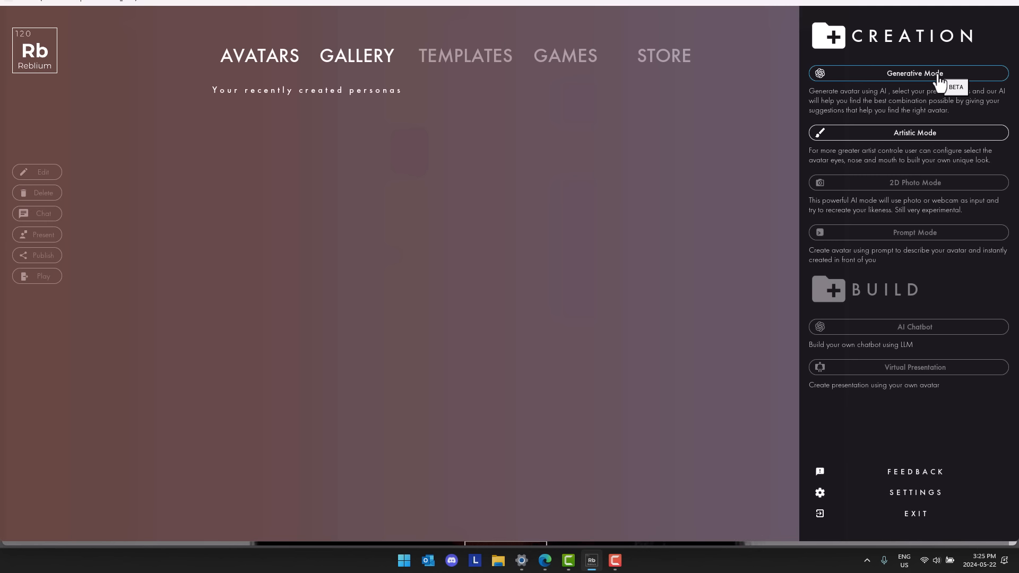
# Step: Start an avatar in Artistic Mode, try several head presets, and apply the light-skinned human preset at the end of the list
pyautogui.click(930, 133)
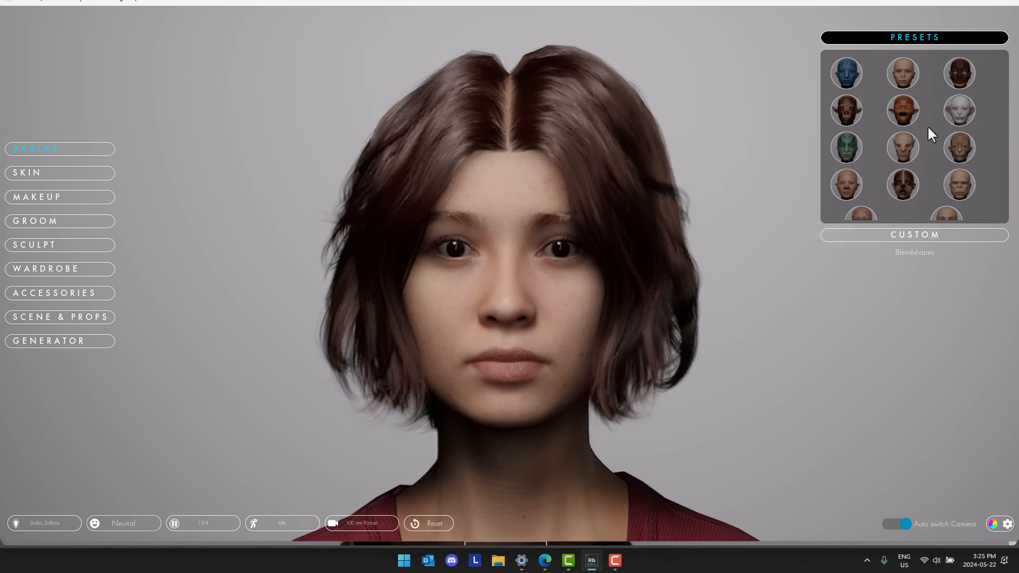
pyautogui.click(853, 71)
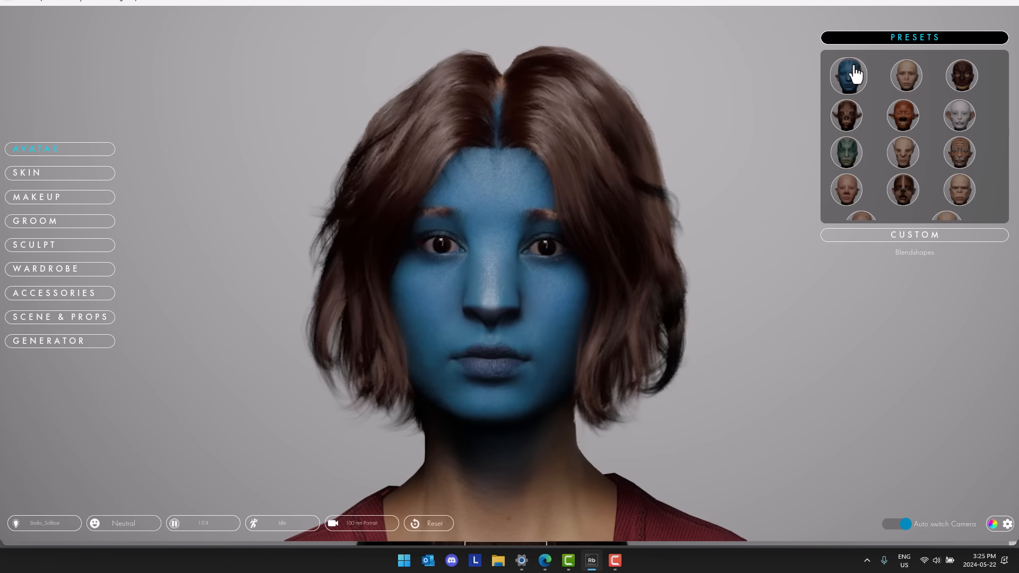
pyautogui.click(848, 114)
pyautogui.click(848, 156)
pyautogui.click(848, 191)
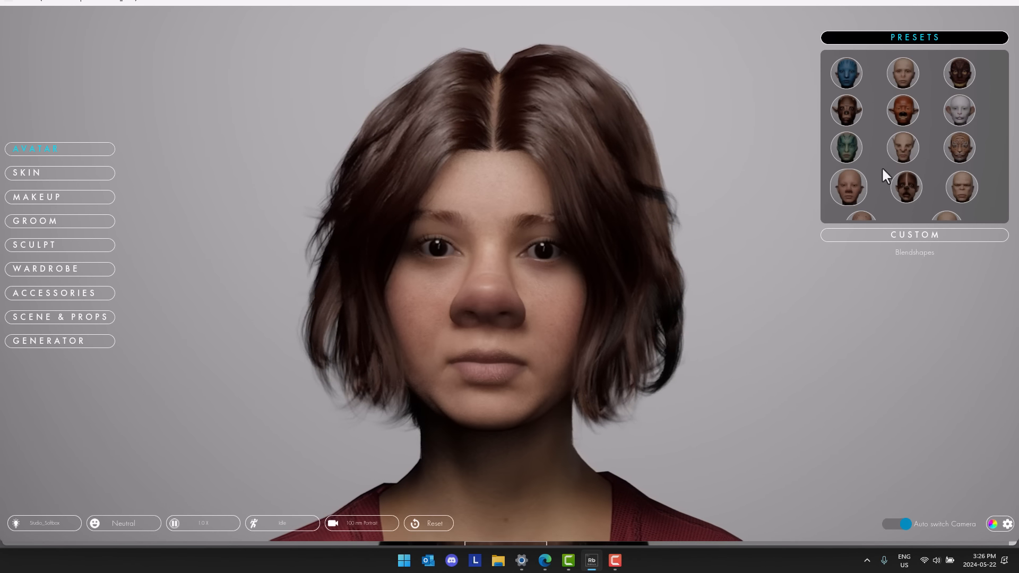
pyautogui.scroll(-1, 898, 178)
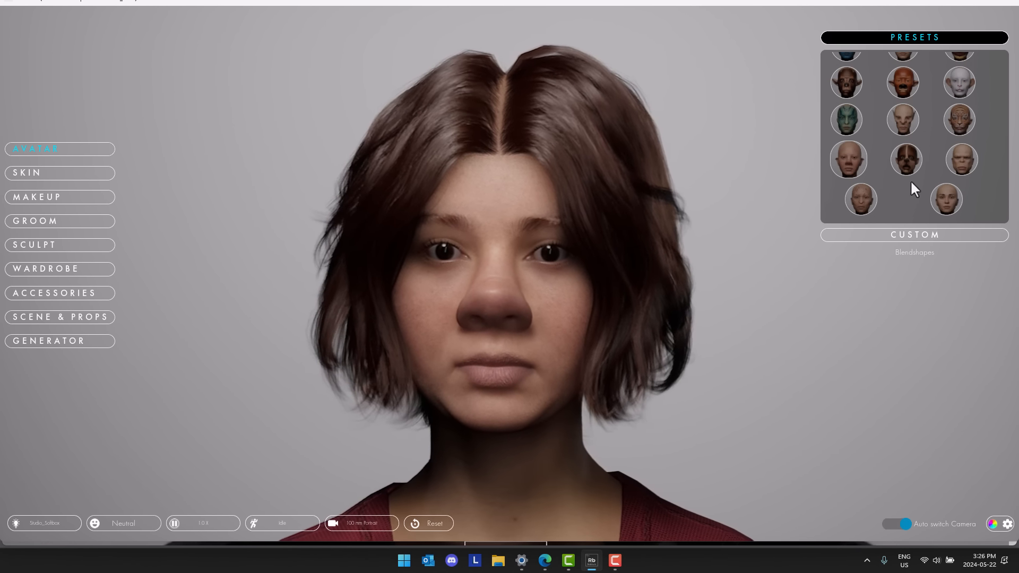
pyautogui.click(944, 202)
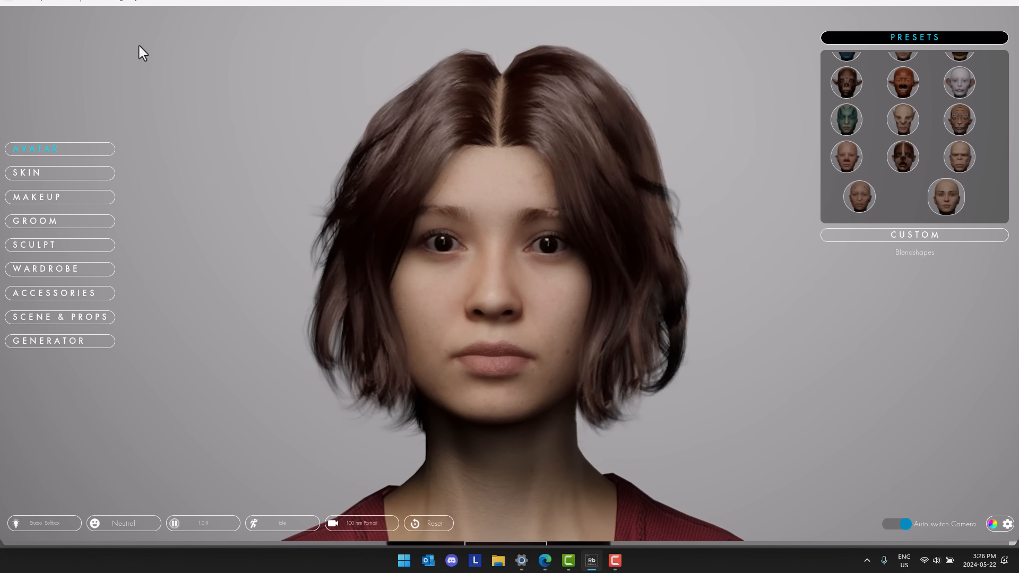
pyautogui.click(42, 16)
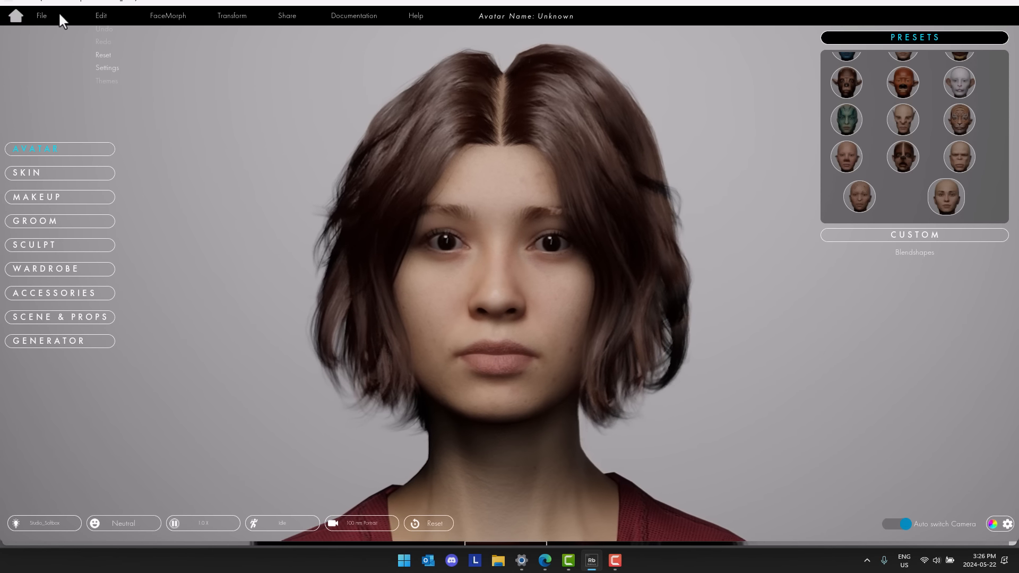
pyautogui.moveTo(42, 22)
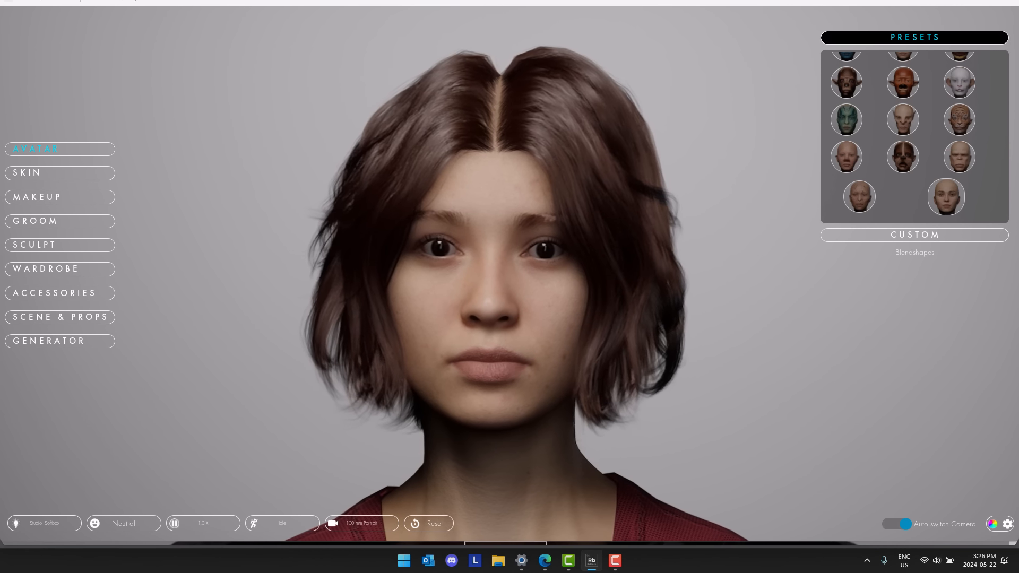
# Step: Review the quality and screen resolution settings, set the export texture size to 2048, and save the settings
pyautogui.click(1008, 527)
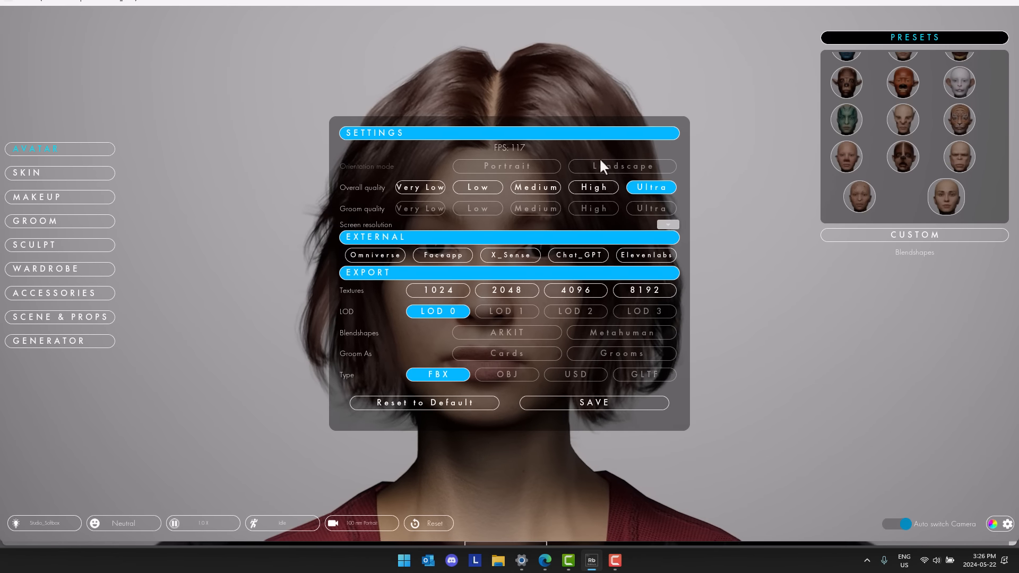
pyautogui.click(538, 190)
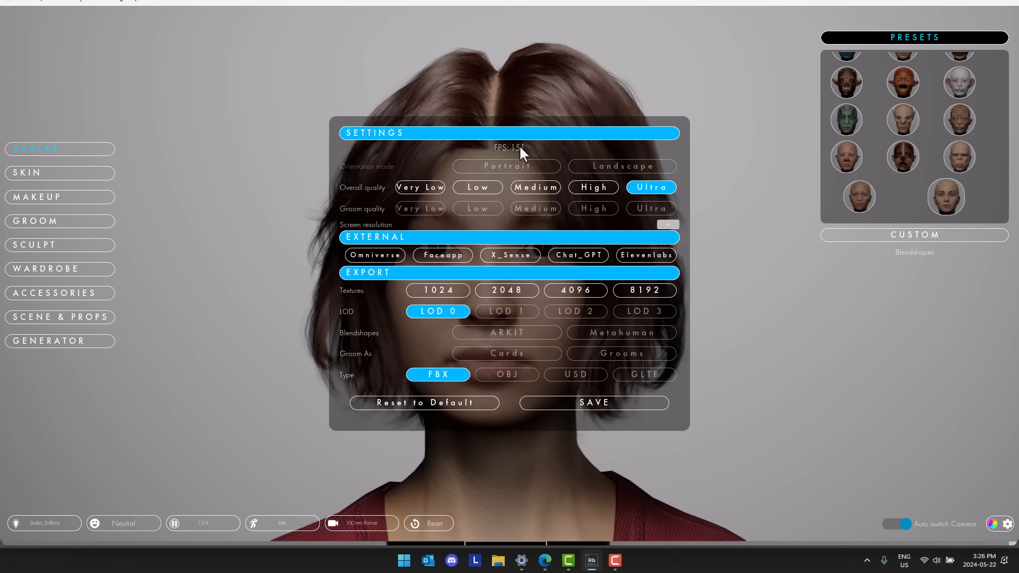
pyautogui.click(667, 224)
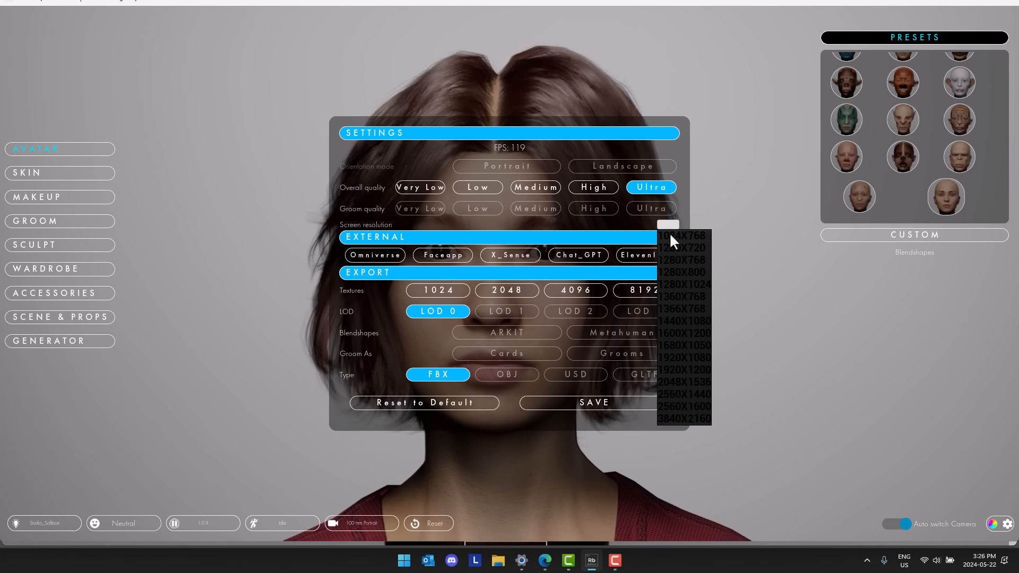
pyautogui.click(597, 117)
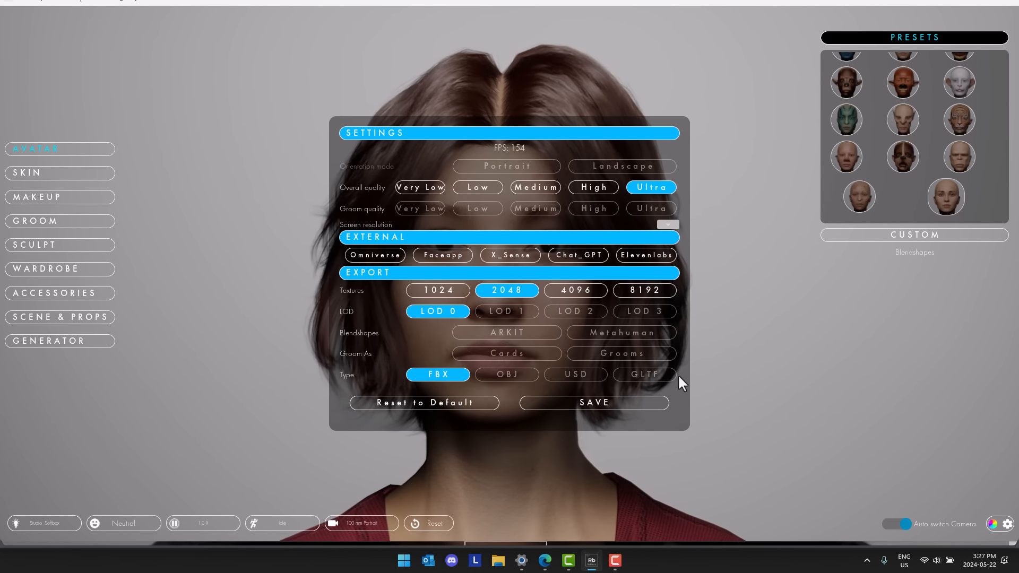
pyautogui.click(541, 404)
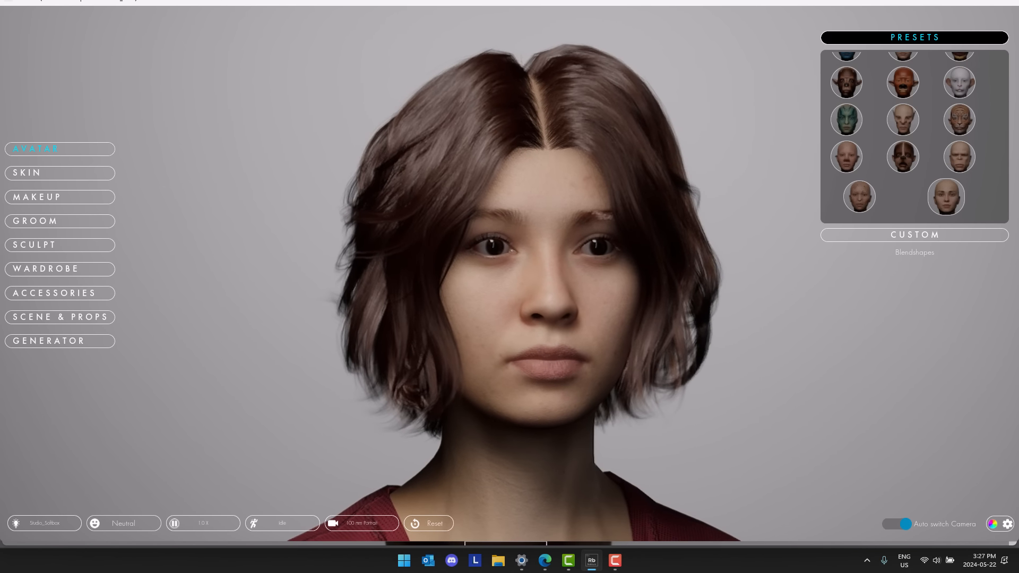
# Step: Try a dark reddish-brown skin on the avatar and switch to the second light skin tone
pyautogui.click(53, 174)
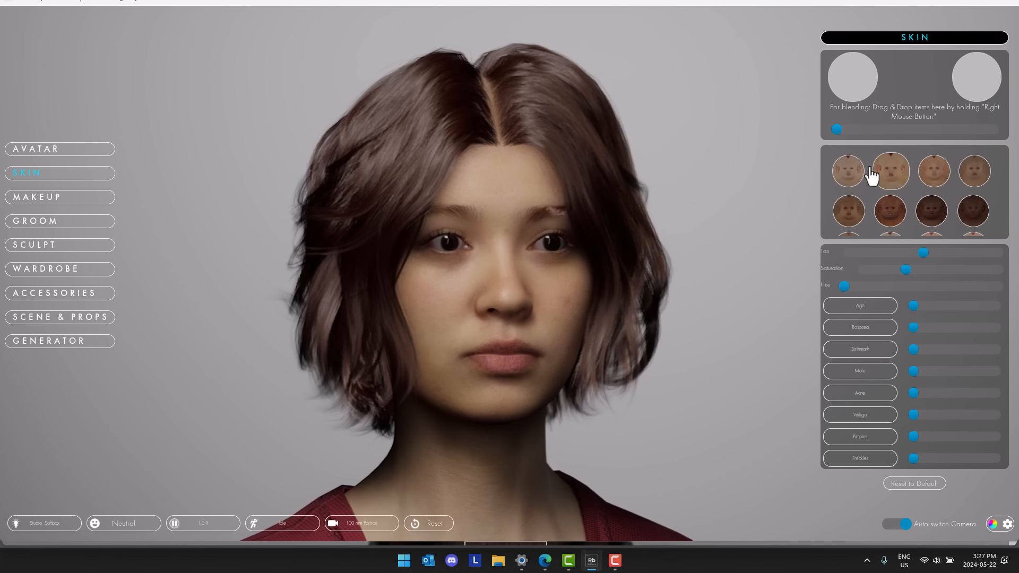
pyautogui.click(870, 213)
pyautogui.click(893, 215)
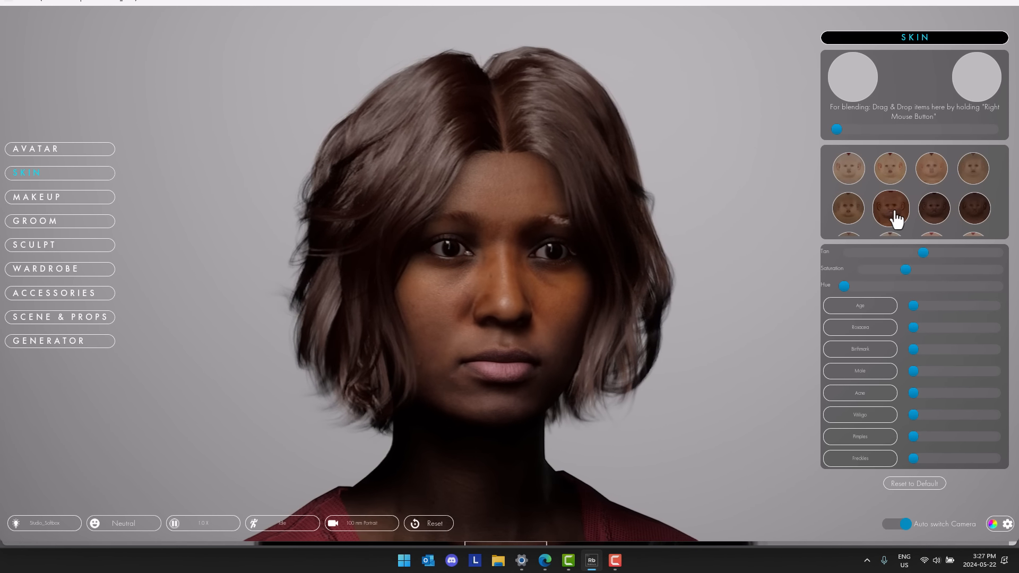
pyautogui.click(852, 170)
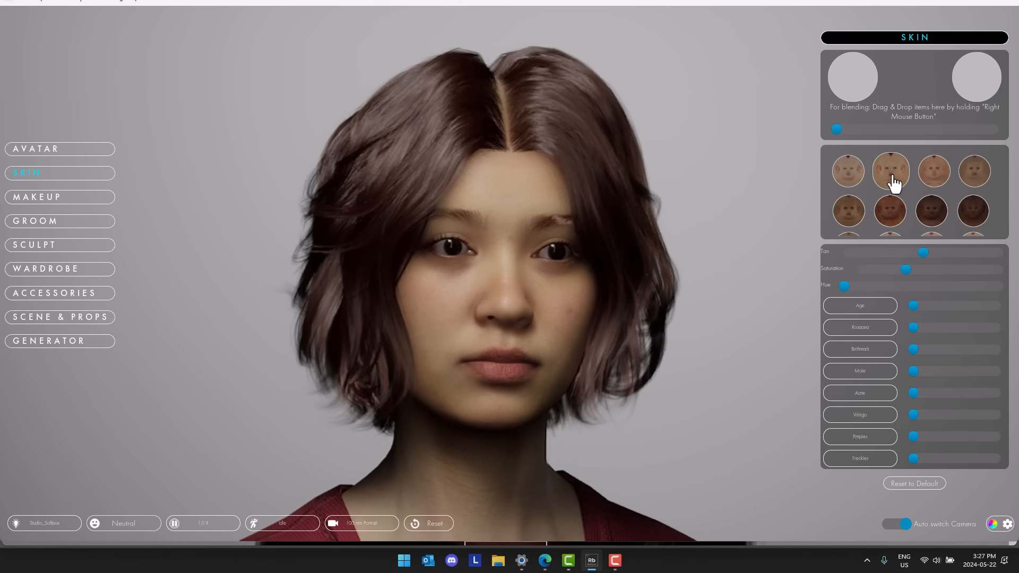
# Step: Blend the second light skin with the reddish-brown skin about halfway and reduce the Tan amount slightly
pyautogui.moveTo(894, 182); pyautogui.dragTo(861, 68, button='right')
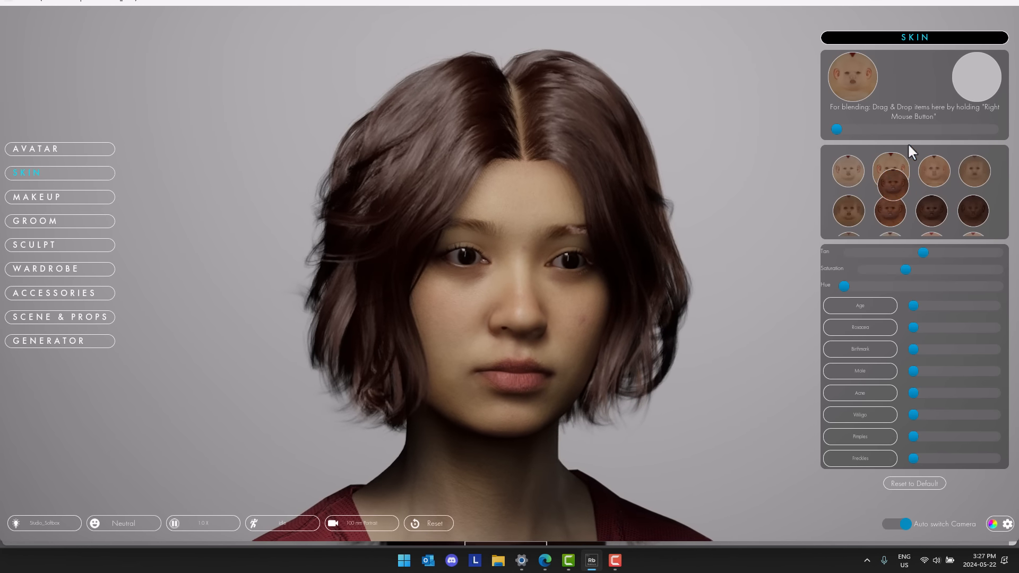
pyautogui.moveTo(909, 145); pyautogui.dragTo(982, 76, button='right')
pyautogui.moveTo(846, 130); pyautogui.dragTo(900, 126)
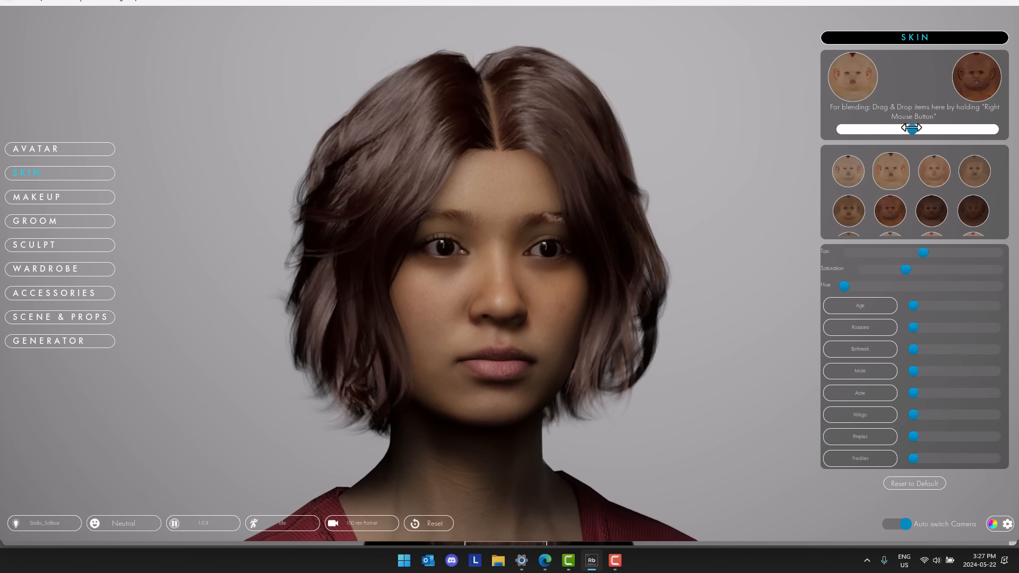
pyautogui.moveTo(914, 252); pyautogui.dragTo(730, 258)
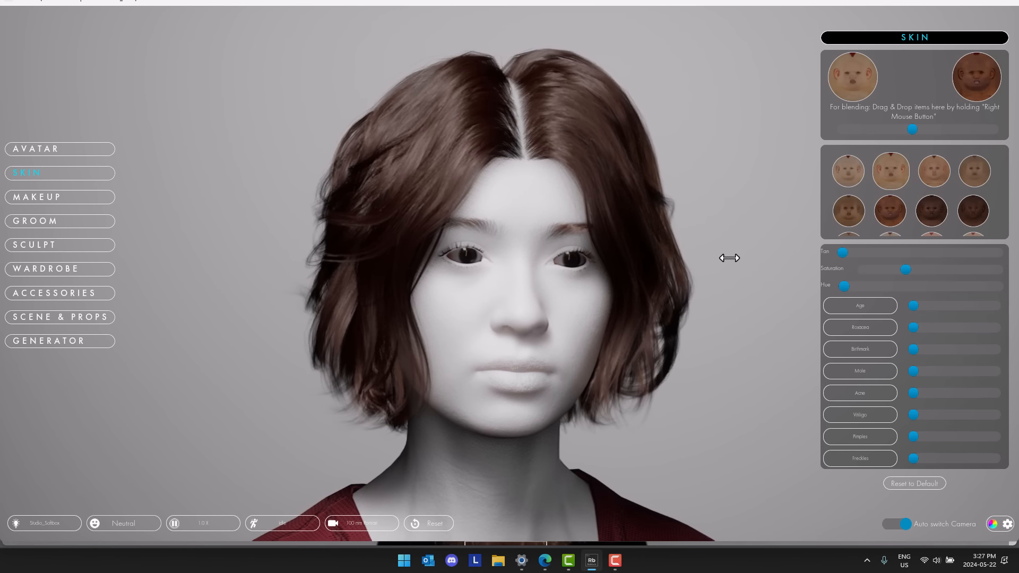
pyautogui.moveTo(762, 257); pyautogui.dragTo(888, 251)
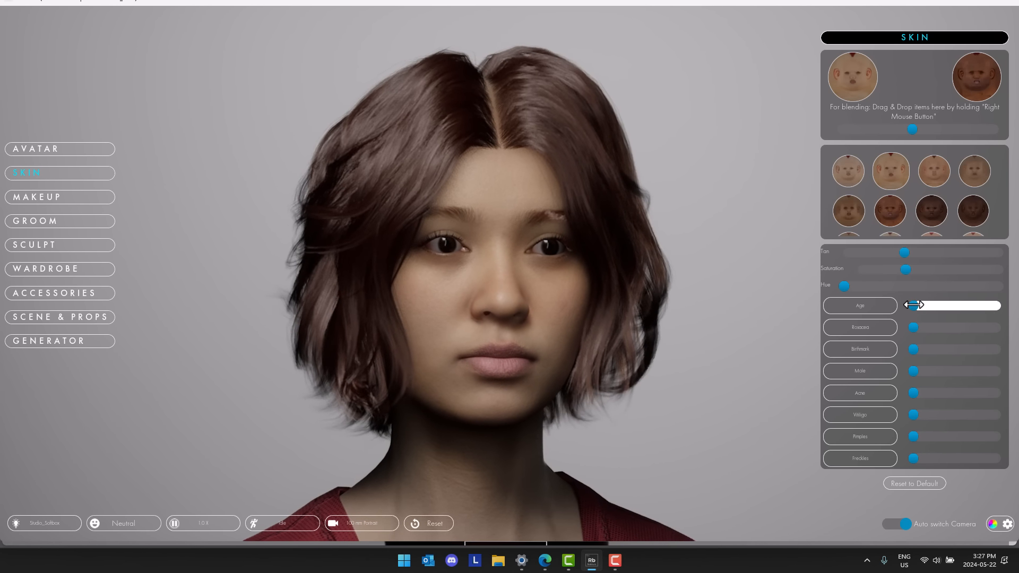
# Step: Try the age, mole and freckle effects on the skin, returning each one to zero
pyautogui.moveTo(982, 304); pyautogui.dragTo(898, 289)
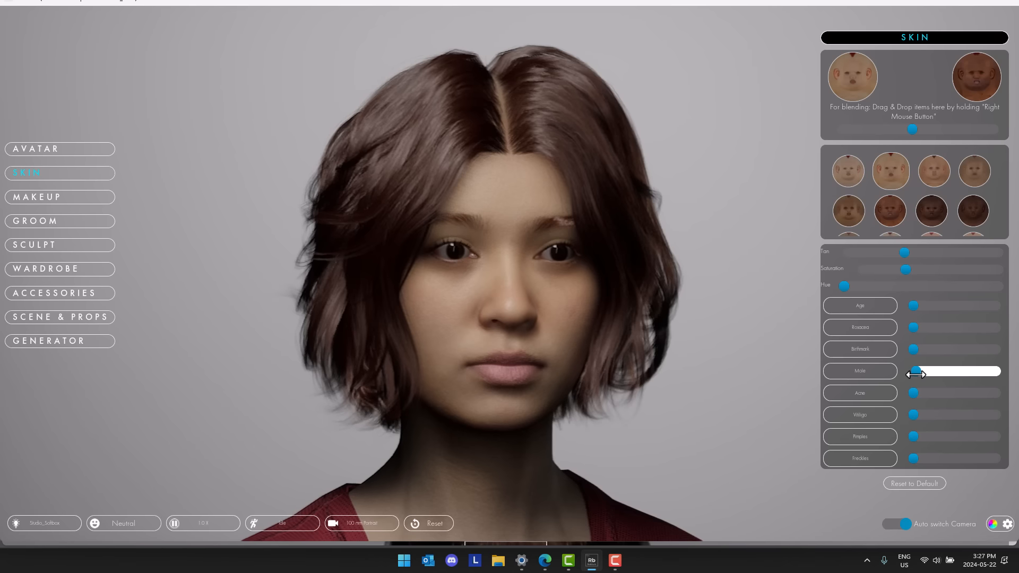
pyautogui.moveTo(914, 372); pyautogui.dragTo(1002, 371)
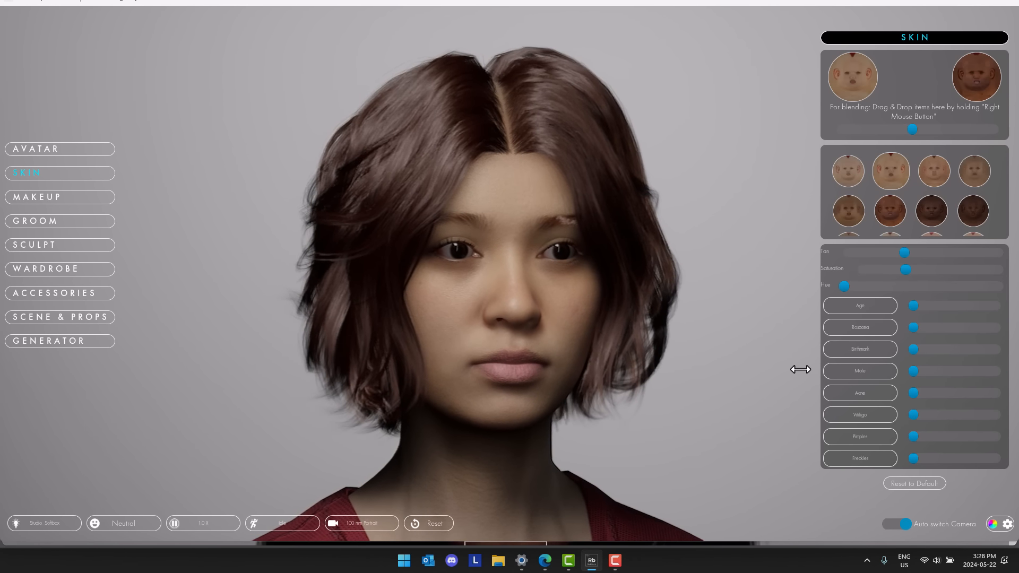
pyautogui.moveTo(1001, 371); pyautogui.dragTo(834, 334)
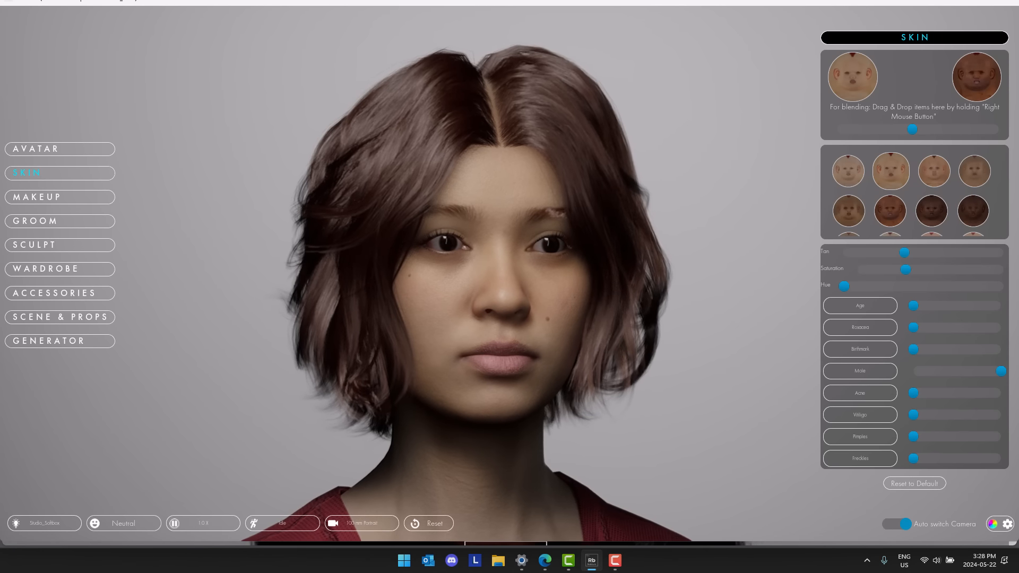
pyautogui.moveTo(1001, 371); pyautogui.dragTo(784, 371)
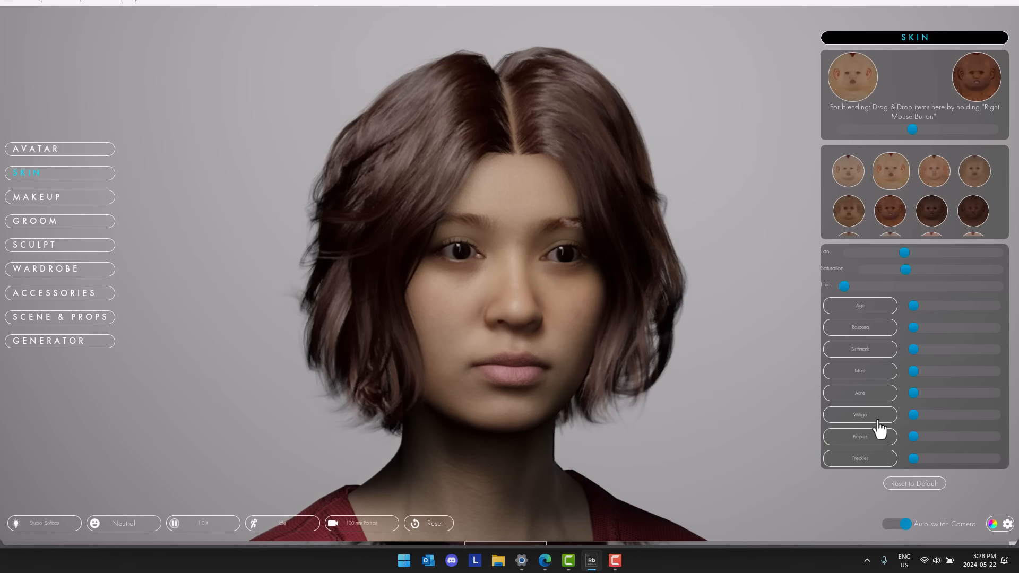
pyautogui.moveTo(914, 456); pyautogui.dragTo(831, 360)
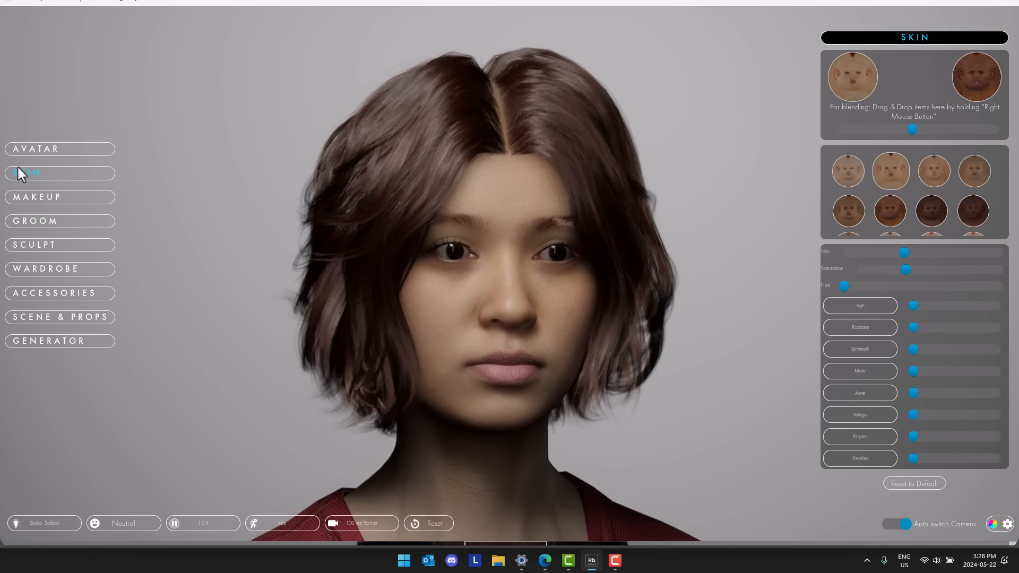
# Step: Apply a full-lip lipstick in pinkish red with reduced opacity and gloss, and randomize the lipstick style
pyautogui.click(24, 197)
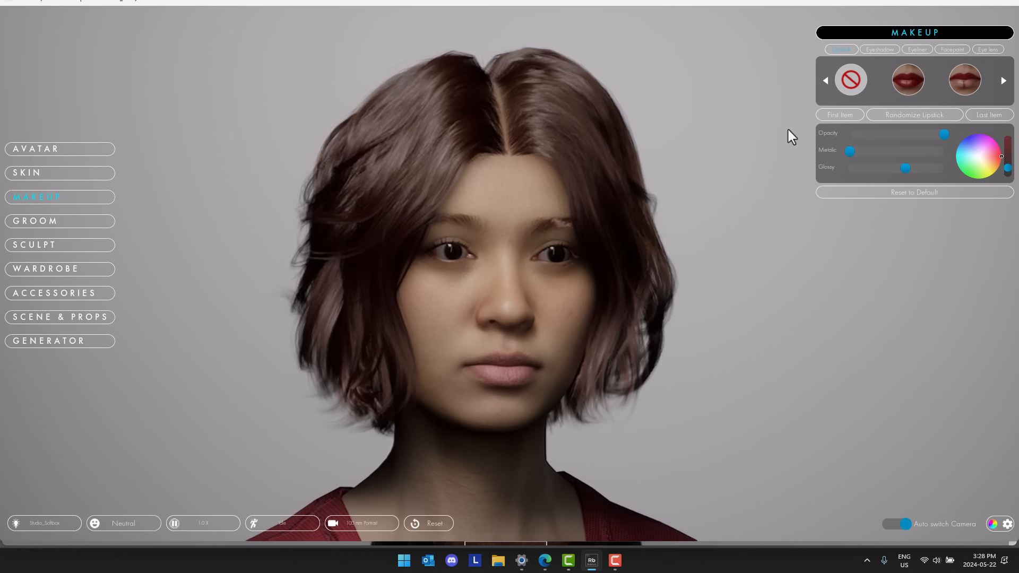
pyautogui.click(962, 89)
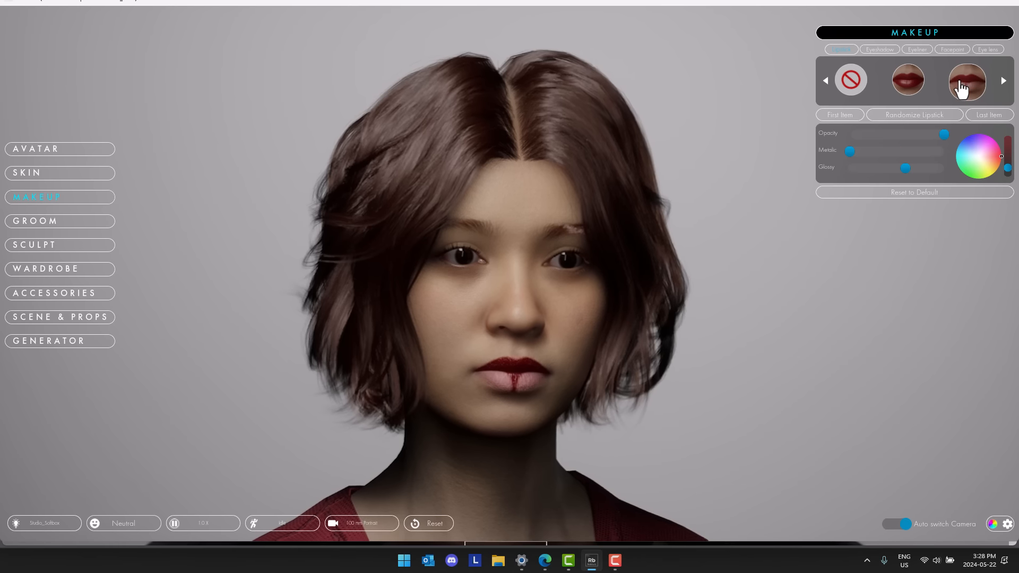
pyautogui.click(910, 83)
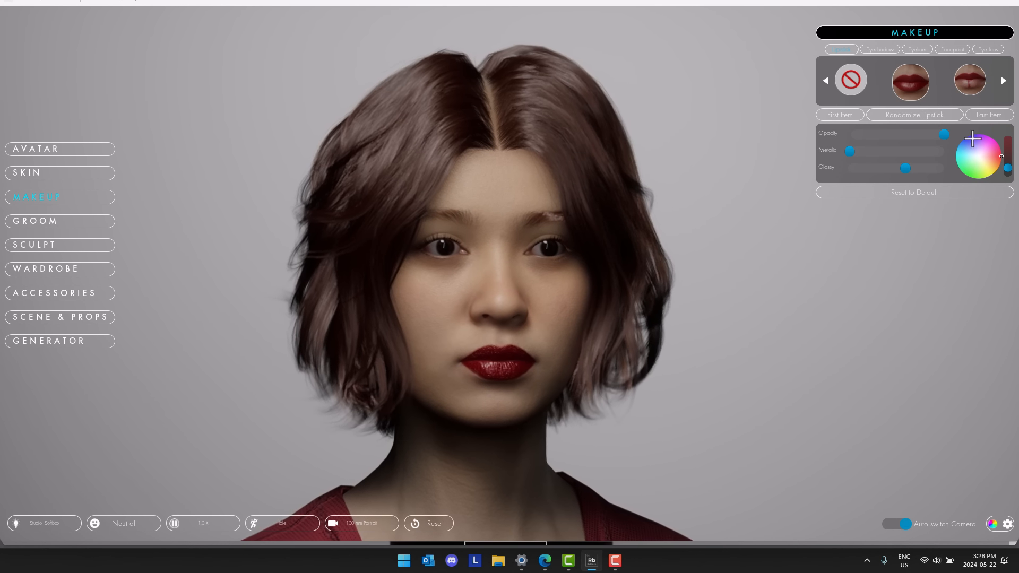
pyautogui.moveTo(972, 139); pyautogui.dragTo(997, 162)
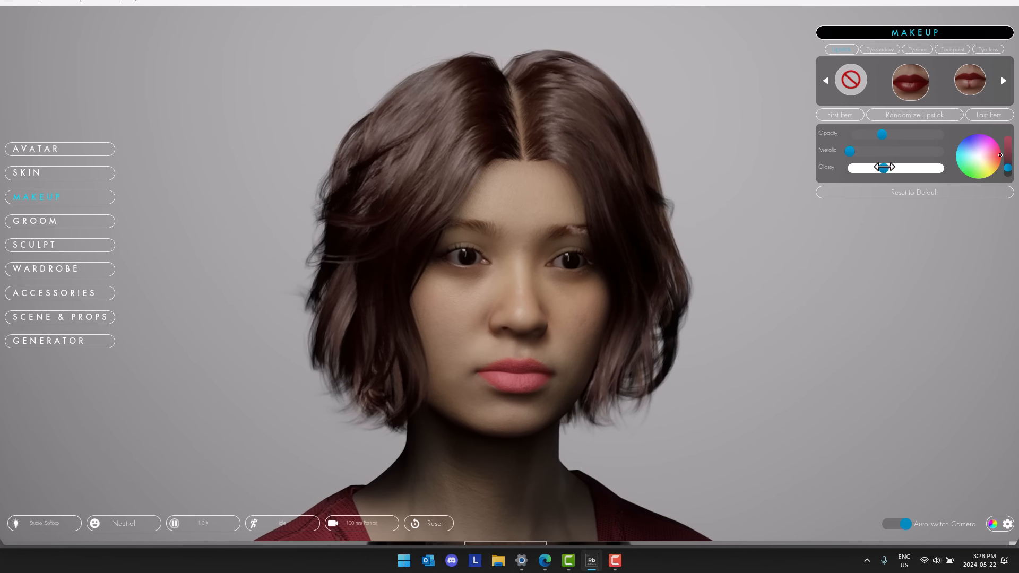
pyautogui.click(916, 115)
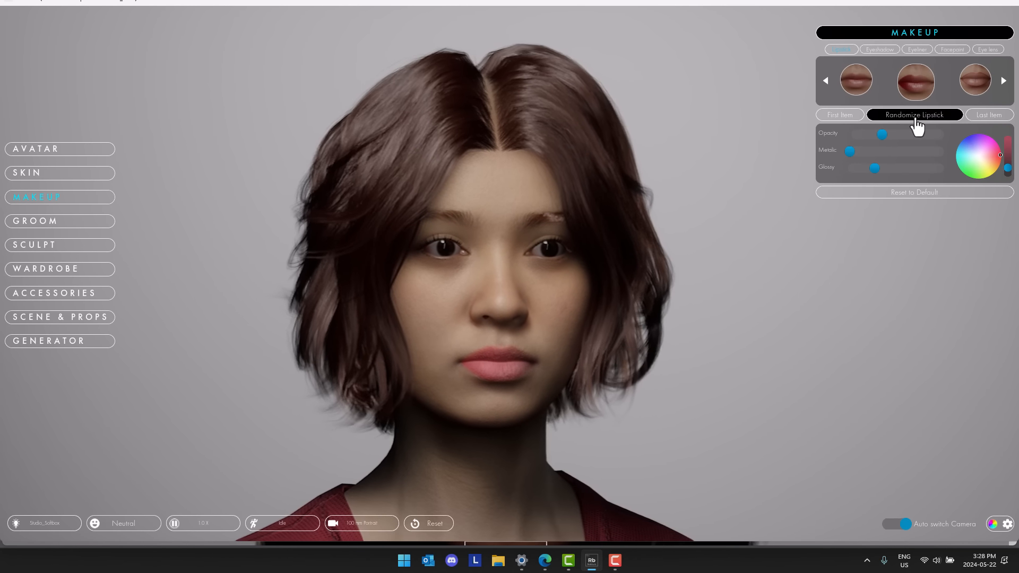
pyautogui.click(917, 124)
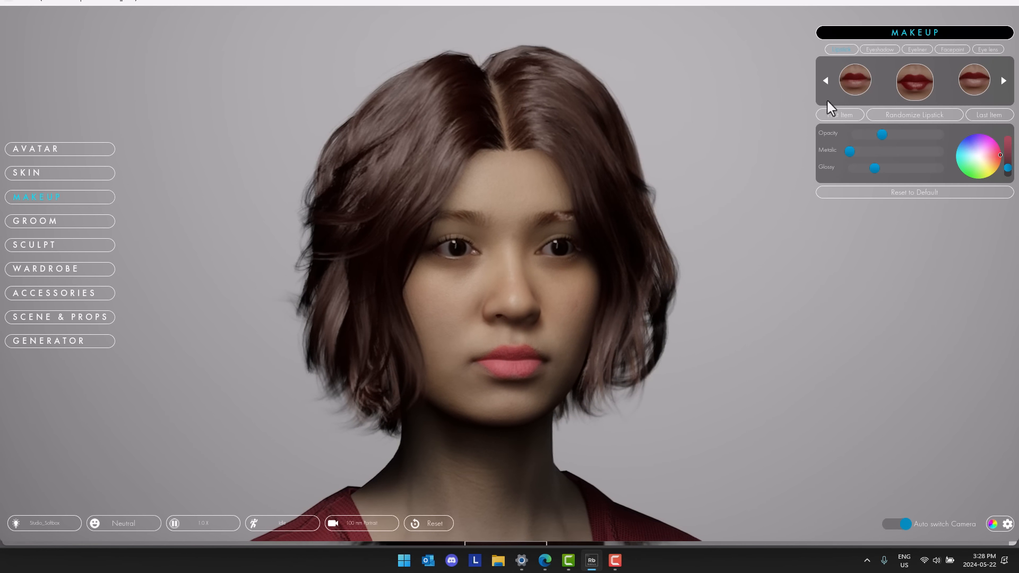
# Step: Apply the first dark eyeshadow style to the avatar's eyes
pyautogui.click(880, 49)
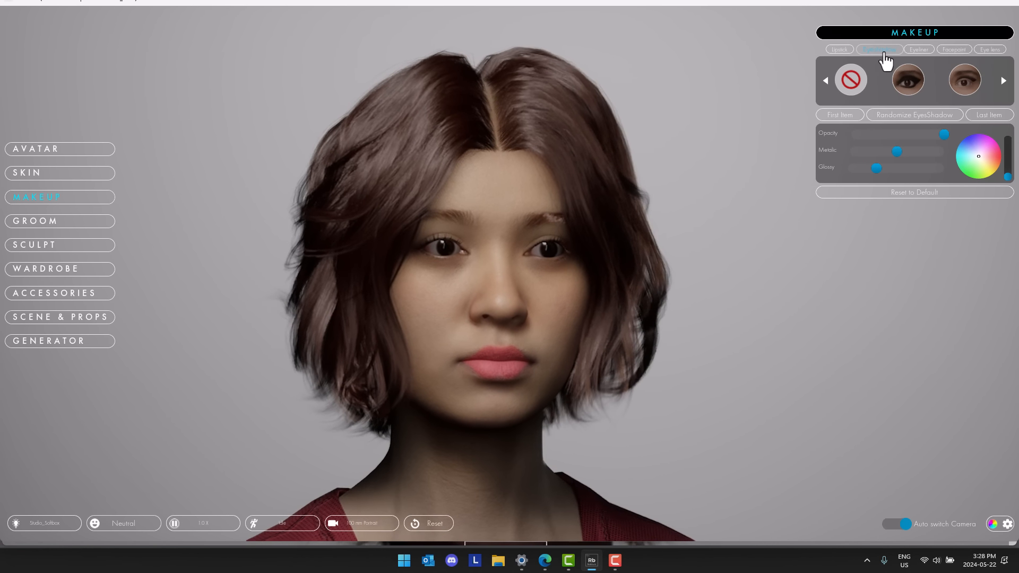
pyautogui.click(911, 82)
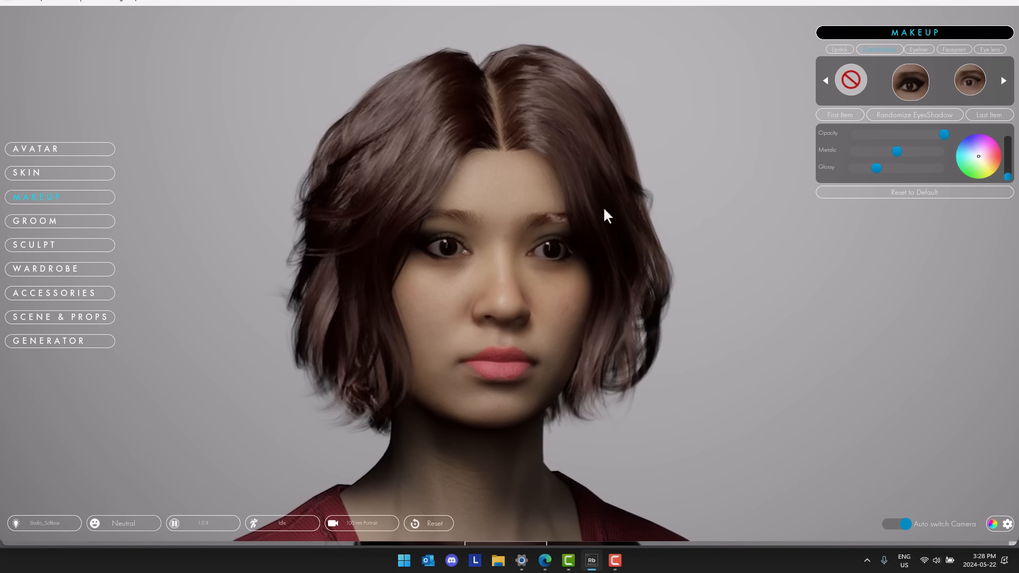
# Step: Try the clown face paint on the avatar and switch to the orange tiger face paint
pyautogui.click(954, 50)
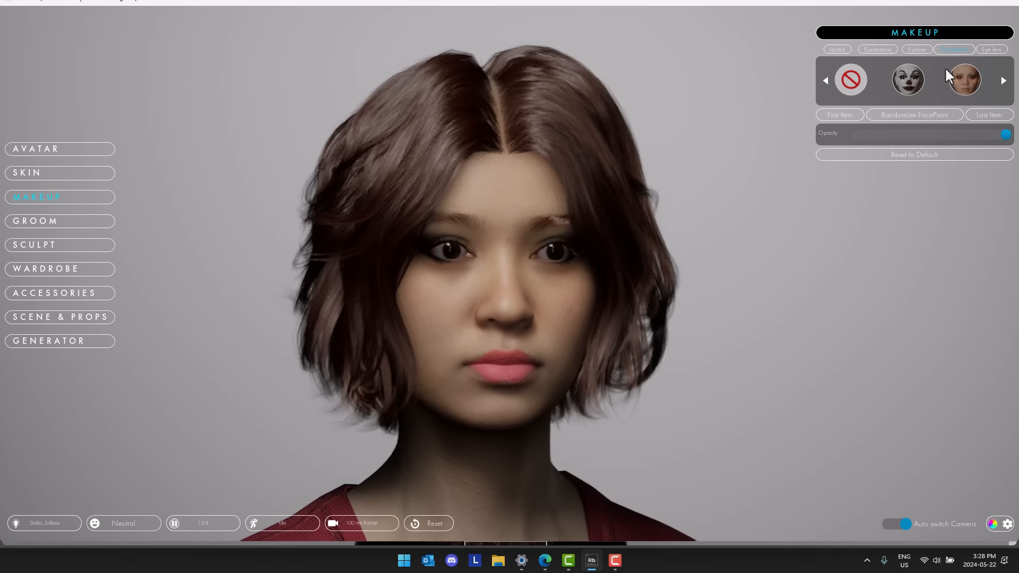
pyautogui.click(908, 80)
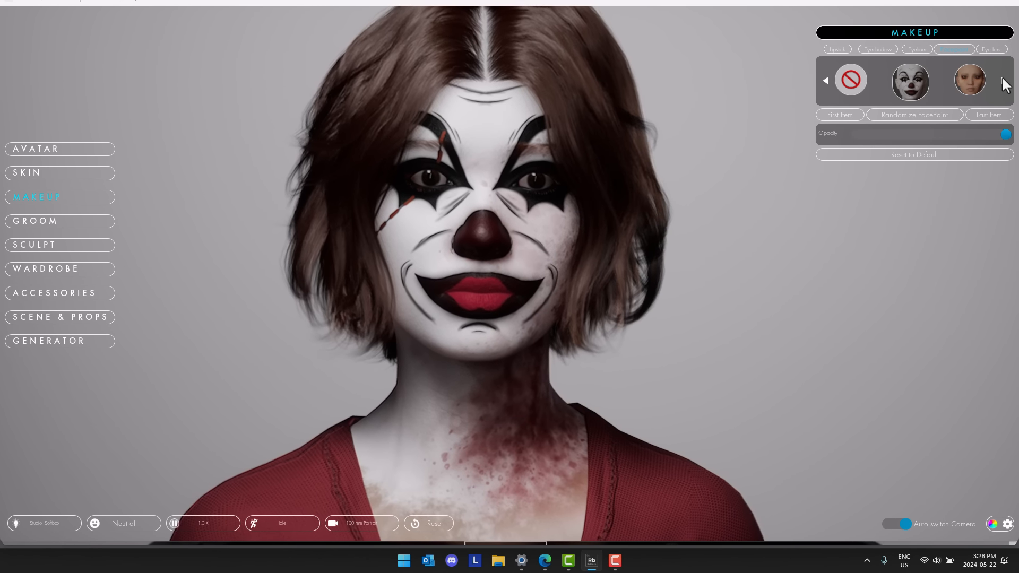
pyautogui.click(1003, 80)
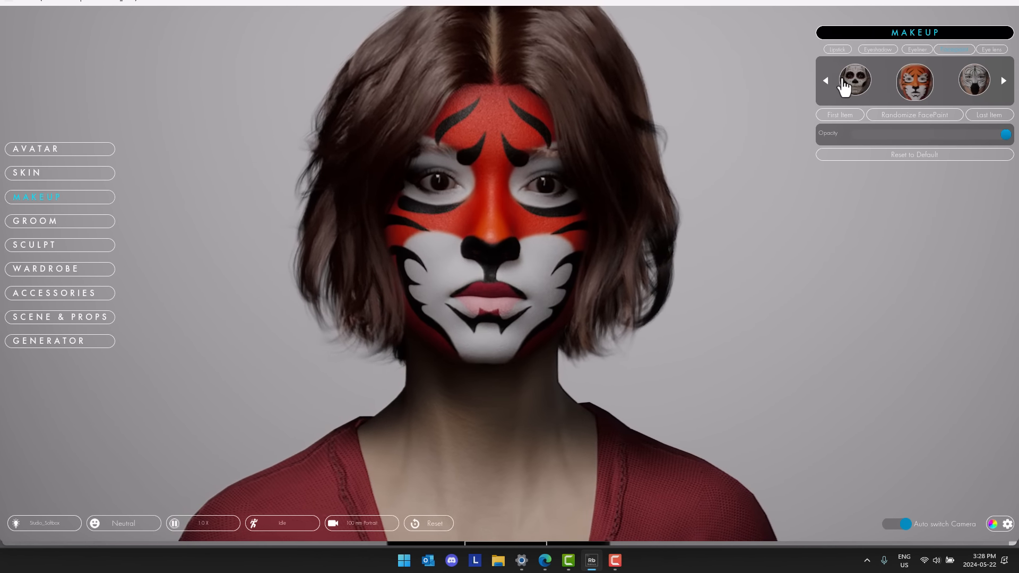
# Step: Try the zebra, dog and blue face paints on the avatar
pyautogui.click(977, 84)
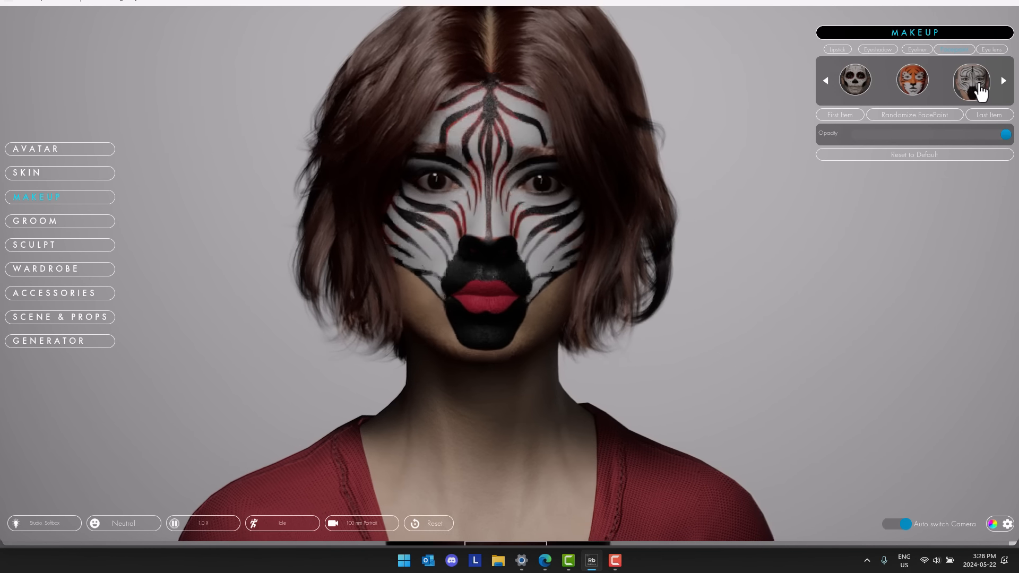
pyautogui.click(1003, 82)
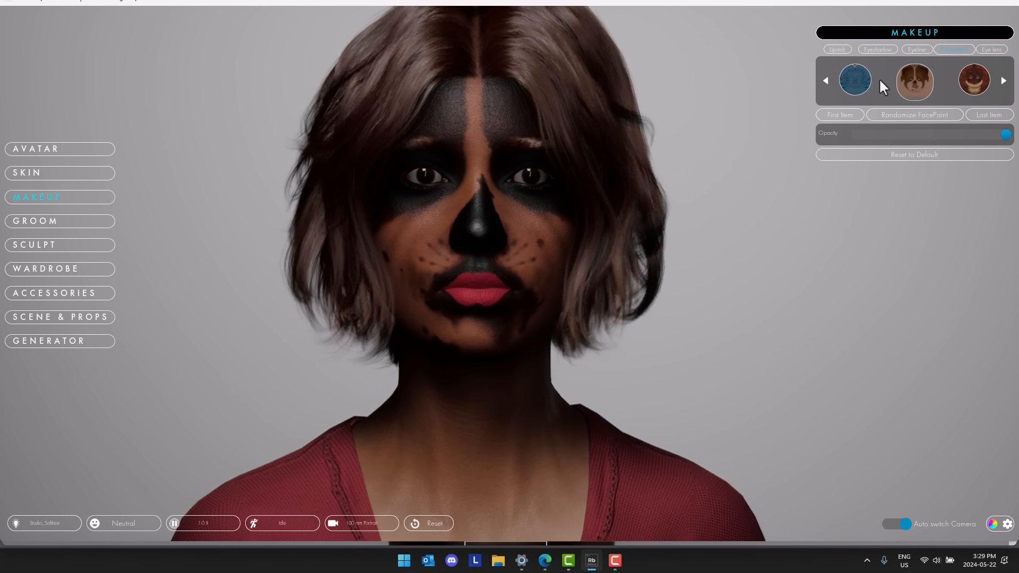
pyautogui.click(856, 89)
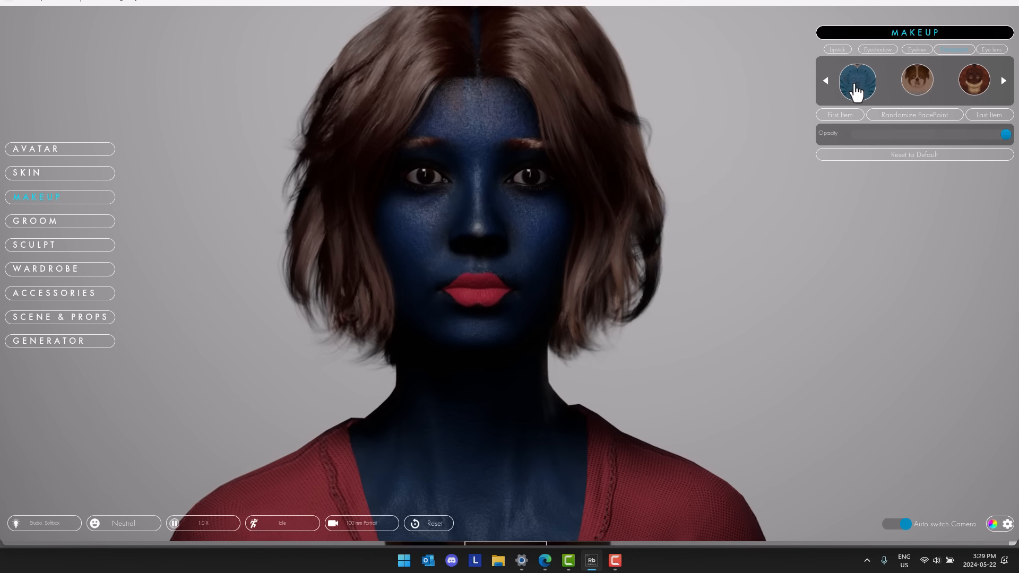
pyautogui.click(913, 94)
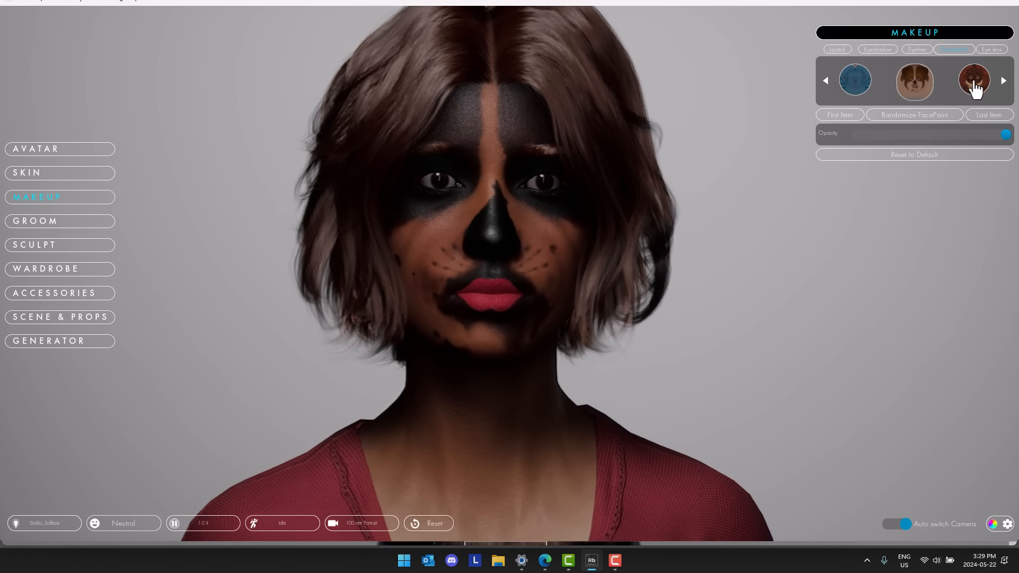
pyautogui.click(974, 85)
# Step: Go back through the face paint styles to the empty option so the avatar wears no face paint
pyautogui.click(826, 83)
pyautogui.click(825, 84)
pyautogui.click(826, 84)
pyautogui.click(826, 84)
pyautogui.click(825, 84)
pyautogui.click(826, 84)
pyautogui.click(826, 84)
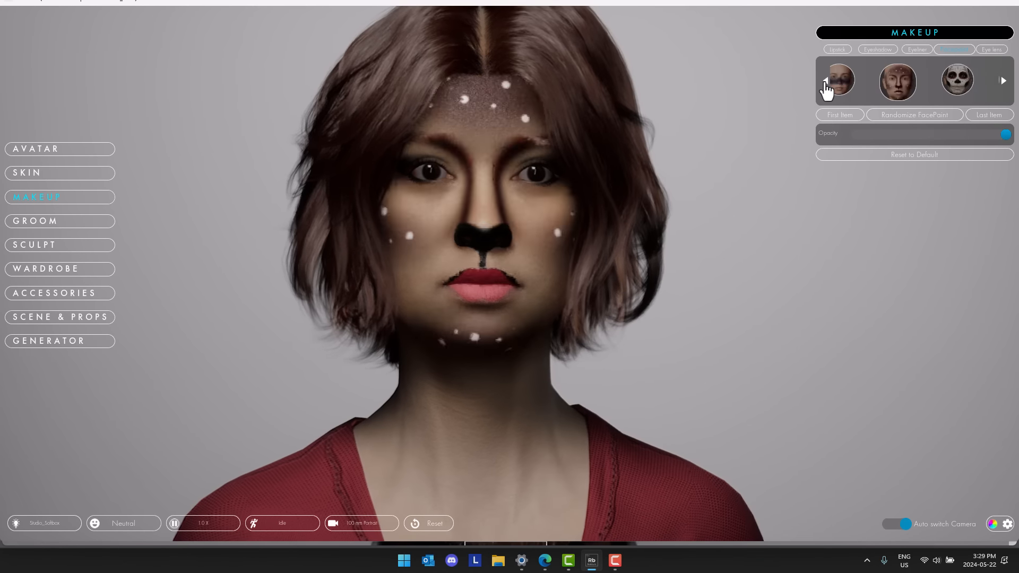
pyautogui.click(826, 84)
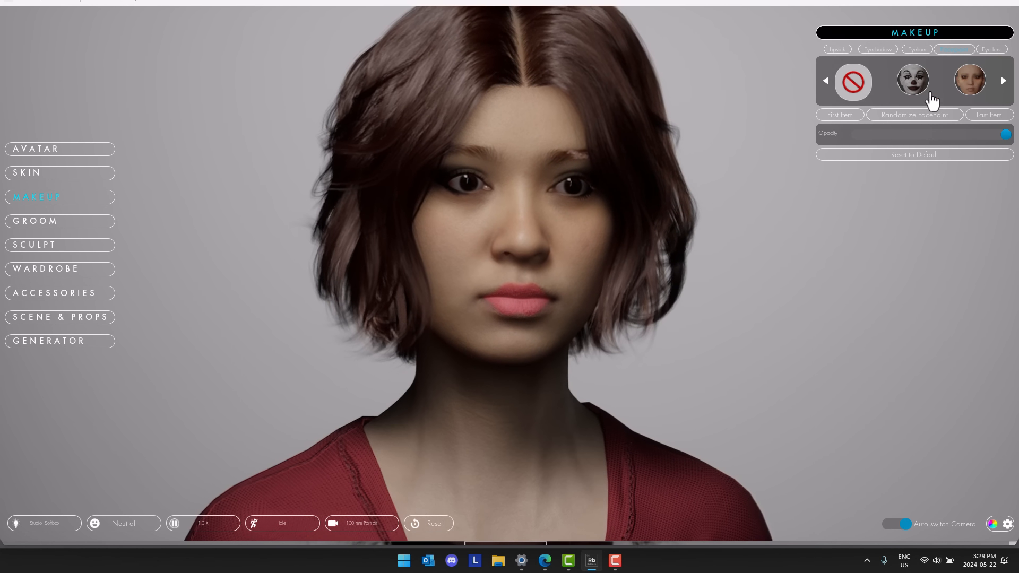
# Step: Browse the eye lenses and apply the yellow slit-pupil pair to the avatar's eyes
pyautogui.click(992, 49)
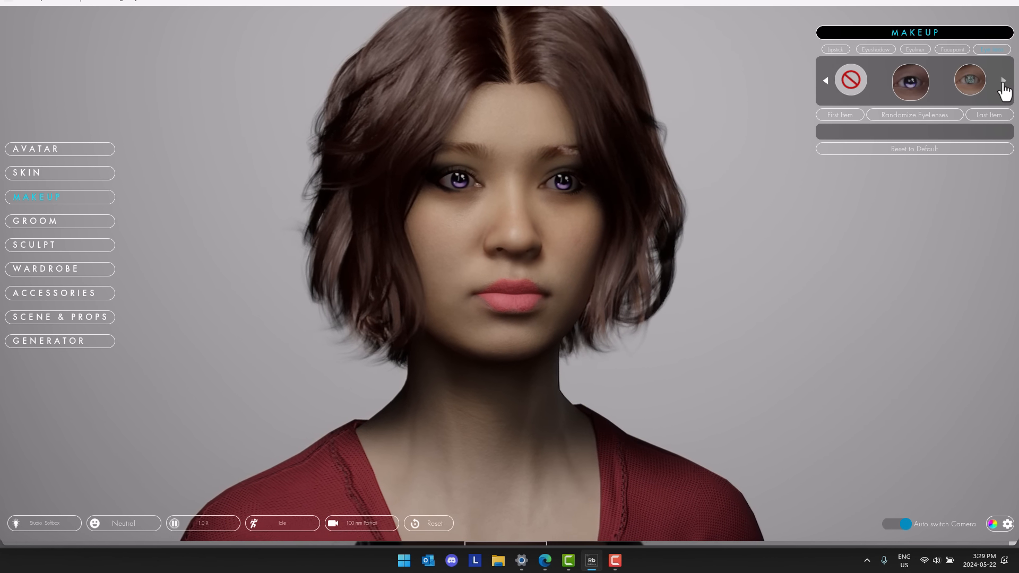
pyautogui.click(1003, 80)
pyautogui.click(1003, 80)
pyautogui.click(1003, 81)
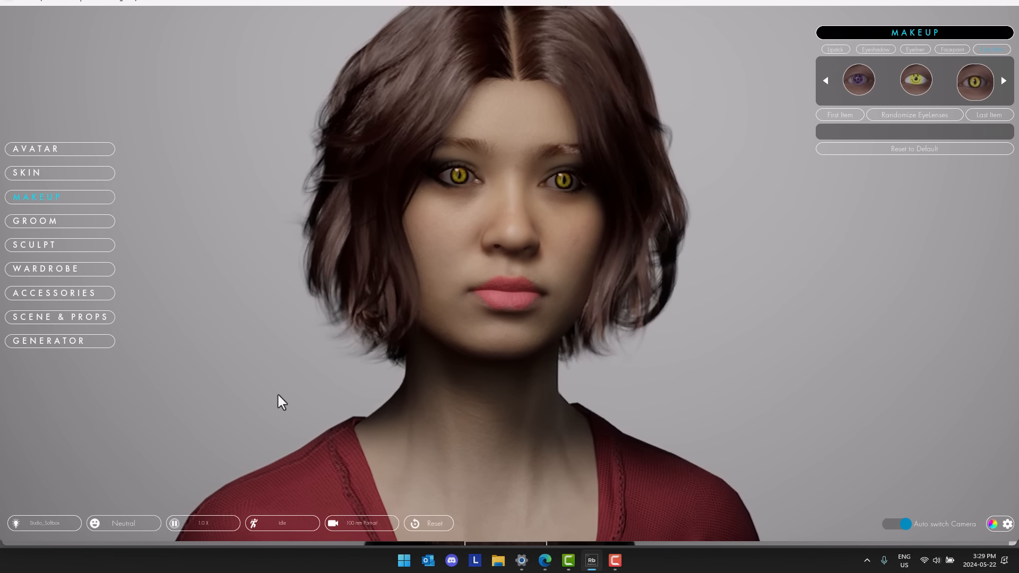
# Step: Give the avatar the high bun hairstyle with loose front strands and trim the hair slightly
pyautogui.click(39, 229)
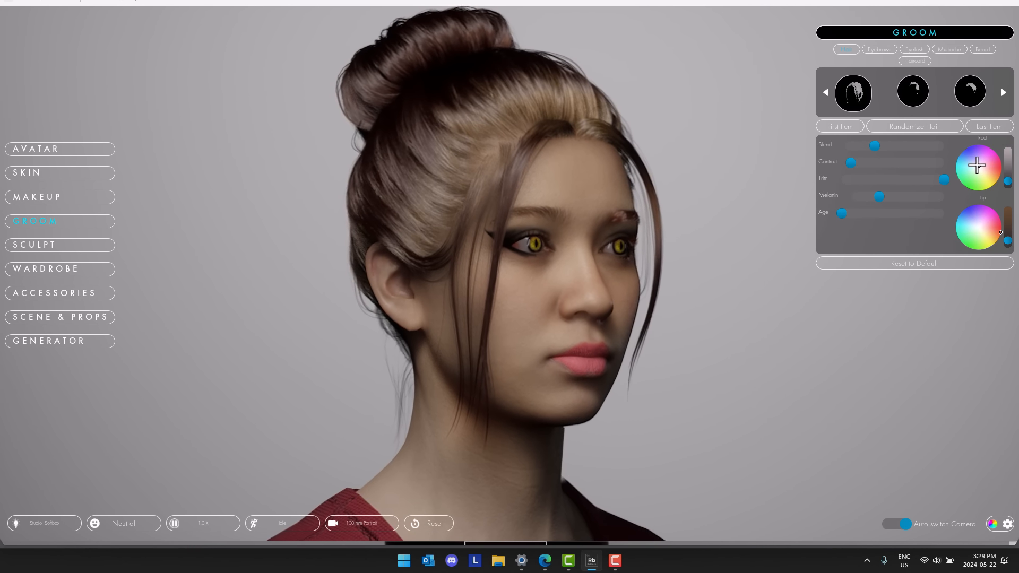
pyautogui.moveTo(874, 145)
pyautogui.mouseDown()
pyautogui.moveTo(935, 145)
pyautogui.moveTo(847, 155)
pyautogui.moveTo(873, 150)
pyautogui.mouseUp()
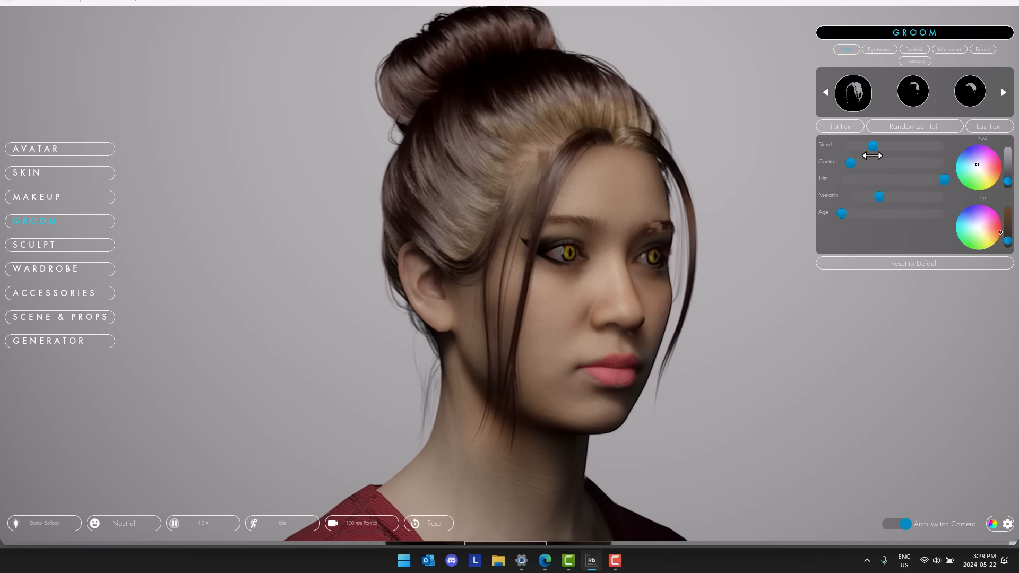
pyautogui.moveTo(935, 185); pyautogui.dragTo(851, 180)
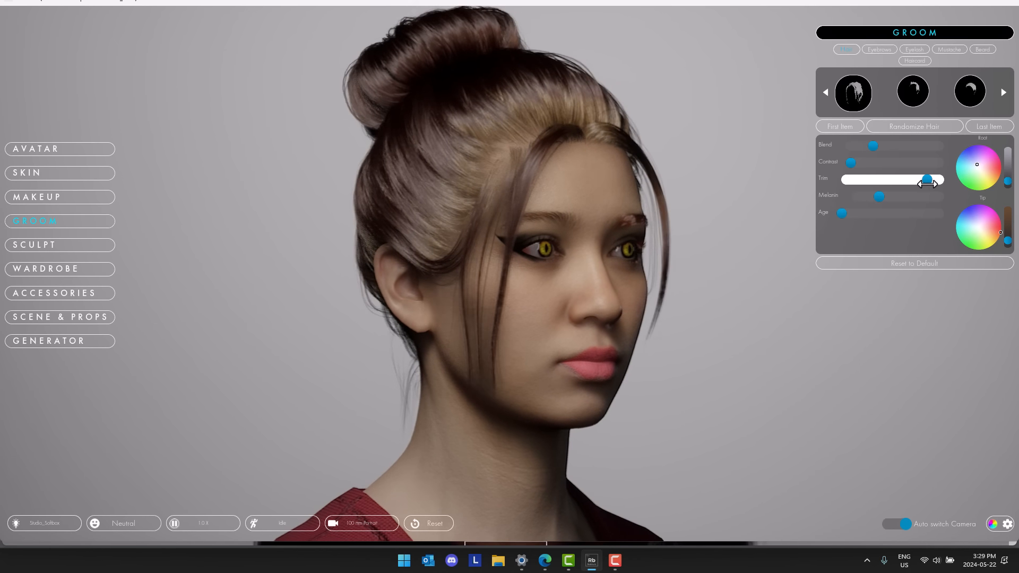
# Step: Try the long dark haircard style on the avatar and return to the high bun hairstyle
pyautogui.click(912, 61)
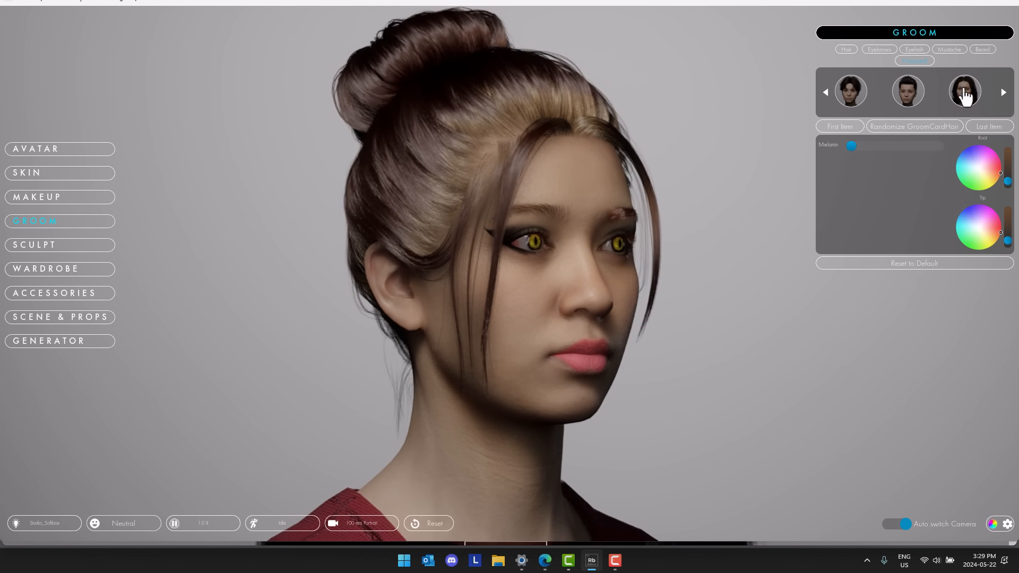
pyautogui.click(1004, 93)
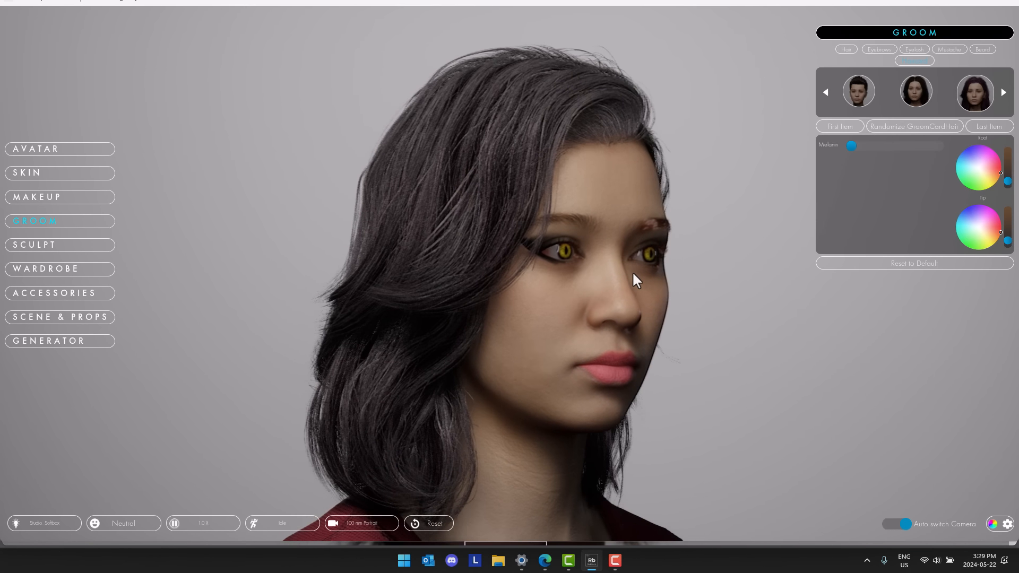
pyautogui.moveTo(632, 273); pyautogui.dragTo(553, 274)
pyautogui.click(846, 49)
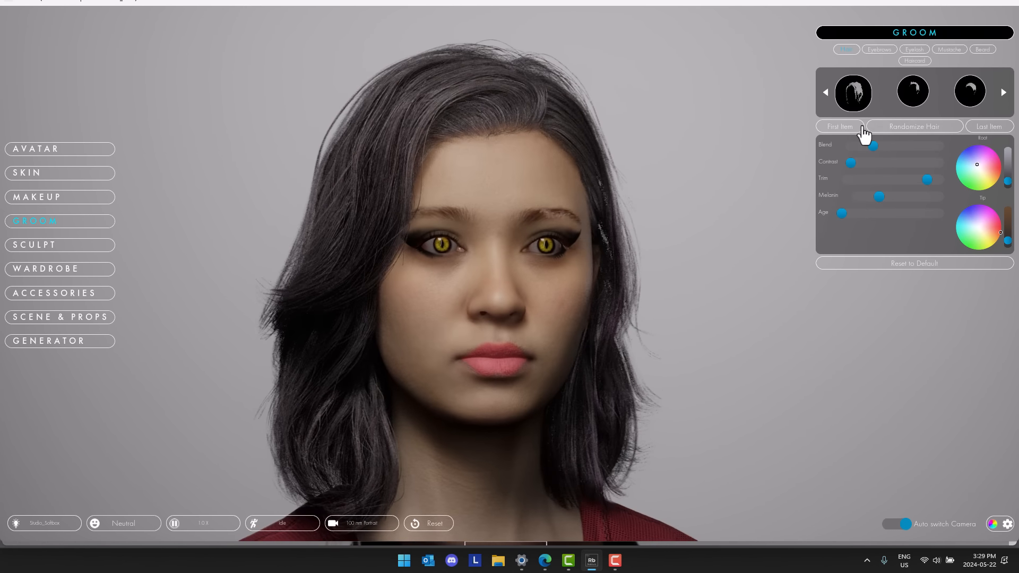
pyautogui.click(859, 101)
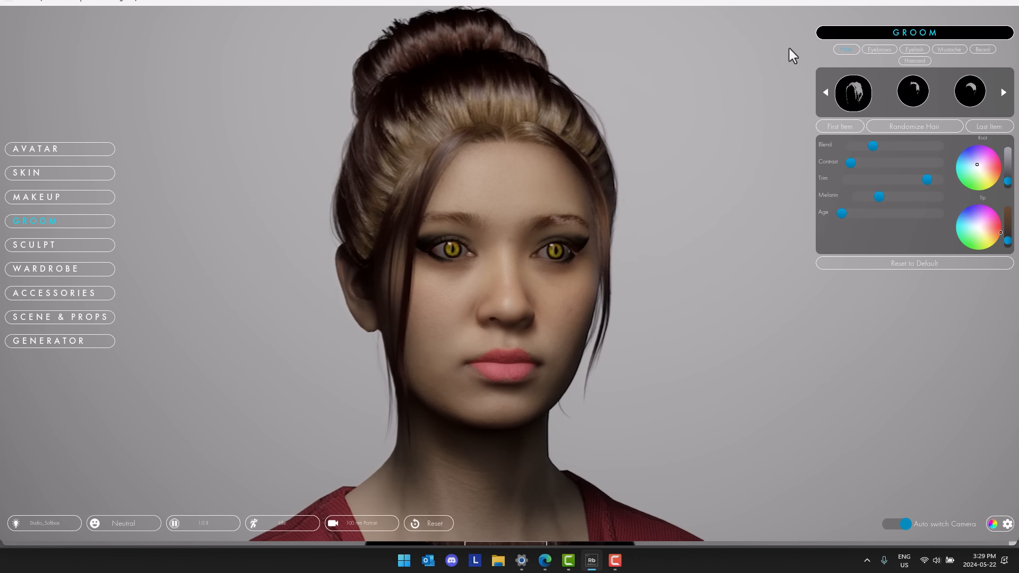
# Step: Apply the third eyebrow style shown to the avatar, trying out its melanin setting
pyautogui.click(879, 50)
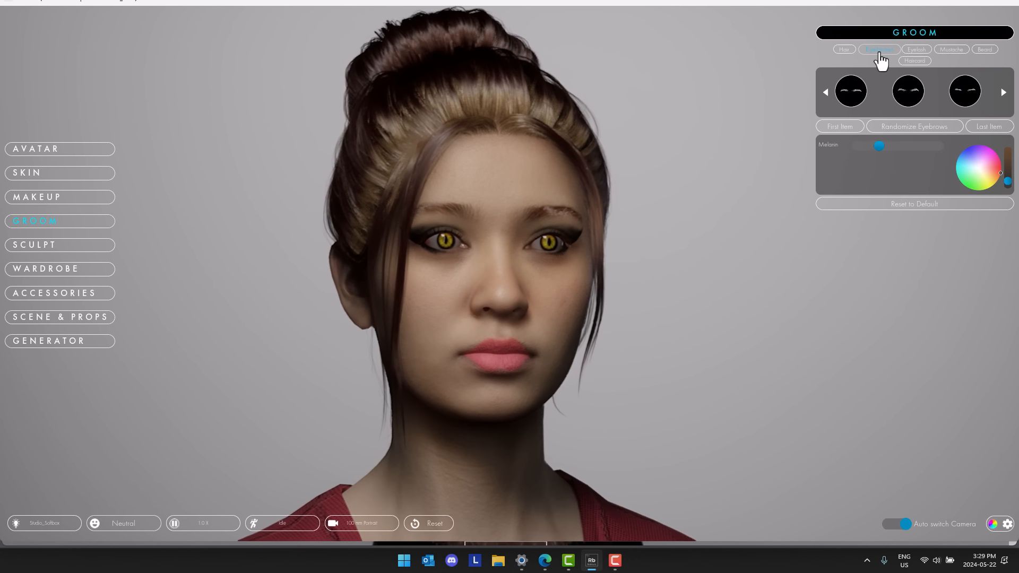
pyautogui.click(965, 96)
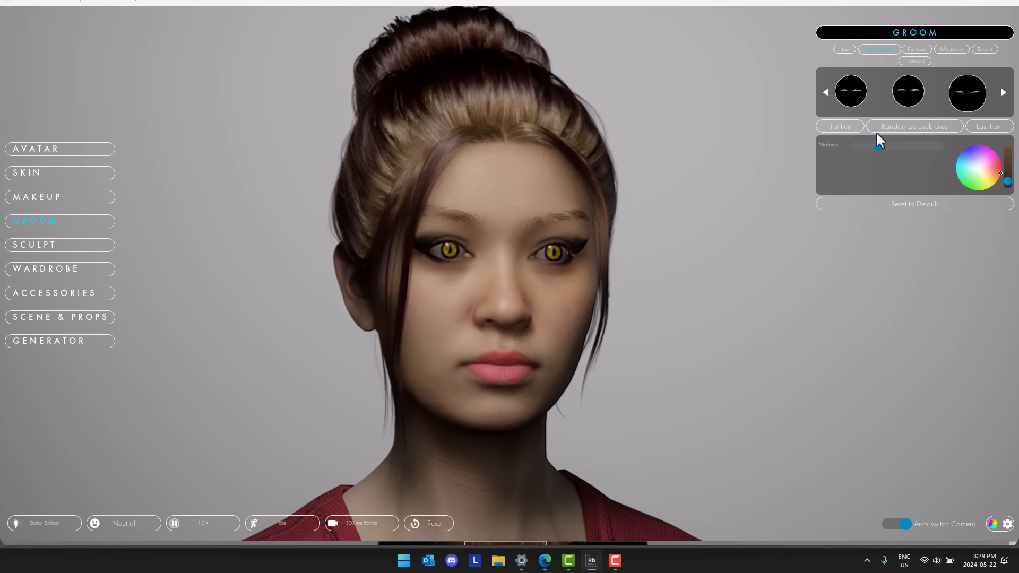
pyautogui.moveTo(892, 143)
pyautogui.mouseDown()
pyautogui.moveTo(882, 144)
pyautogui.moveTo(913, 143)
pyautogui.moveTo(885, 144)
pyautogui.mouseUp()
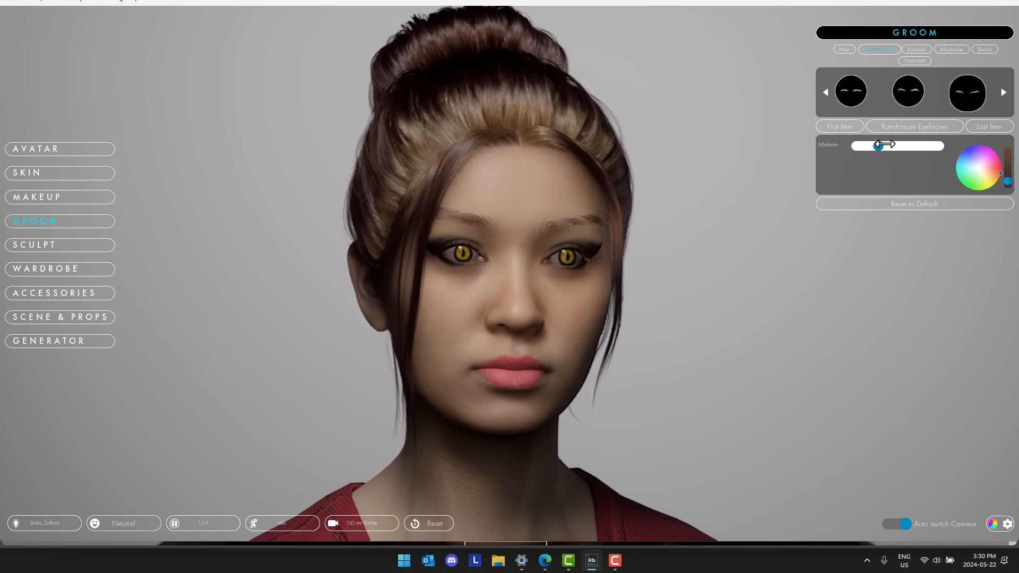
# Step: Try the large drooping mustache with a slightly shorter trim and remove it from the avatar
pyautogui.click(917, 50)
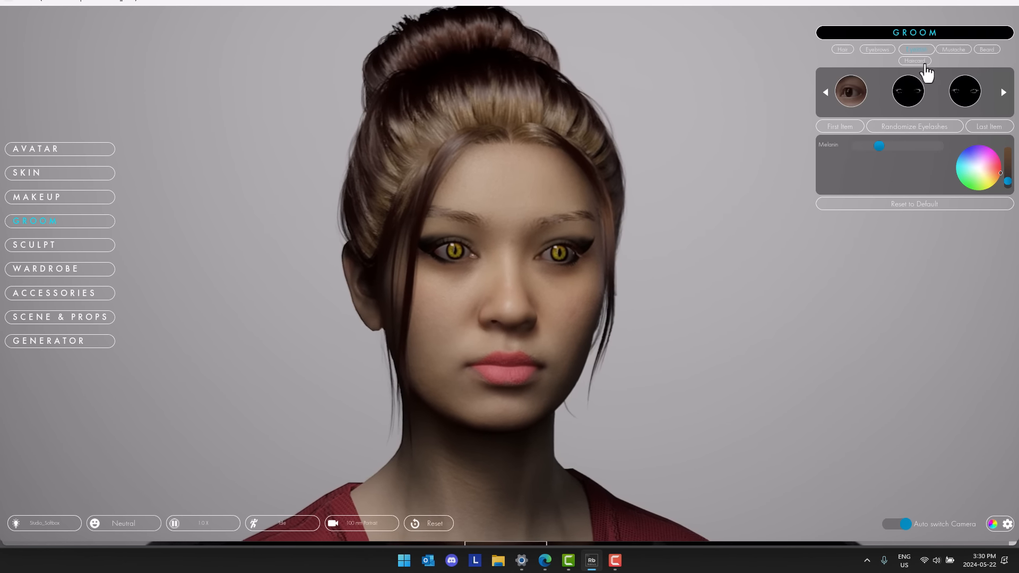
pyautogui.click(954, 49)
pyautogui.click(967, 96)
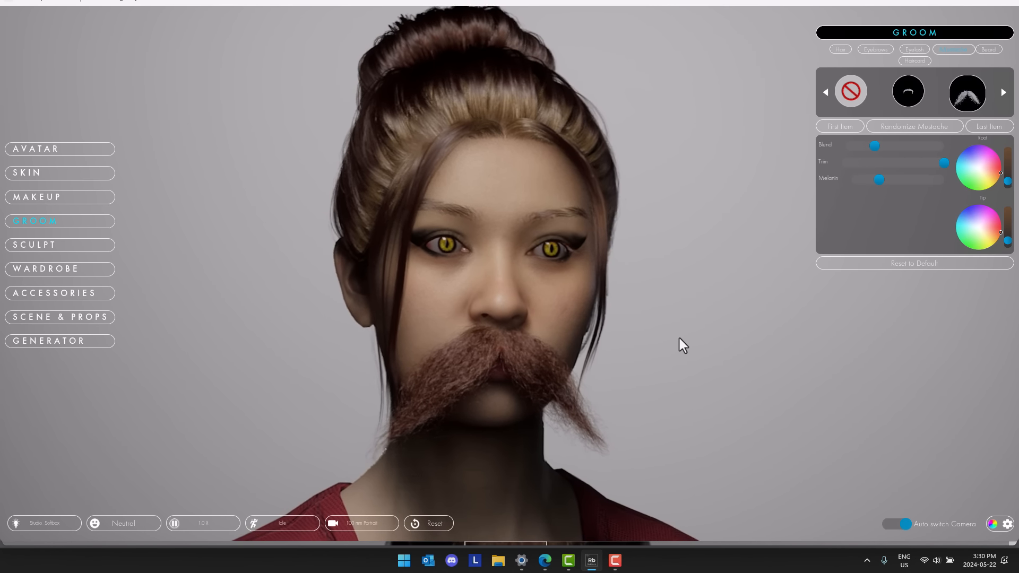
pyautogui.moveTo(678, 339); pyautogui.dragTo(714, 359)
pyautogui.moveTo(945, 162); pyautogui.dragTo(923, 172)
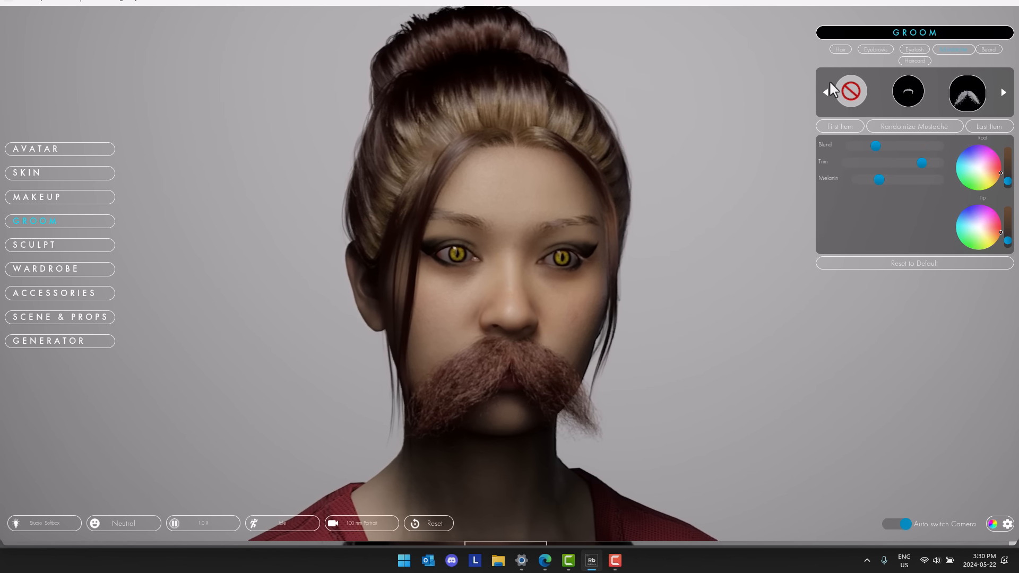
pyautogui.click(851, 91)
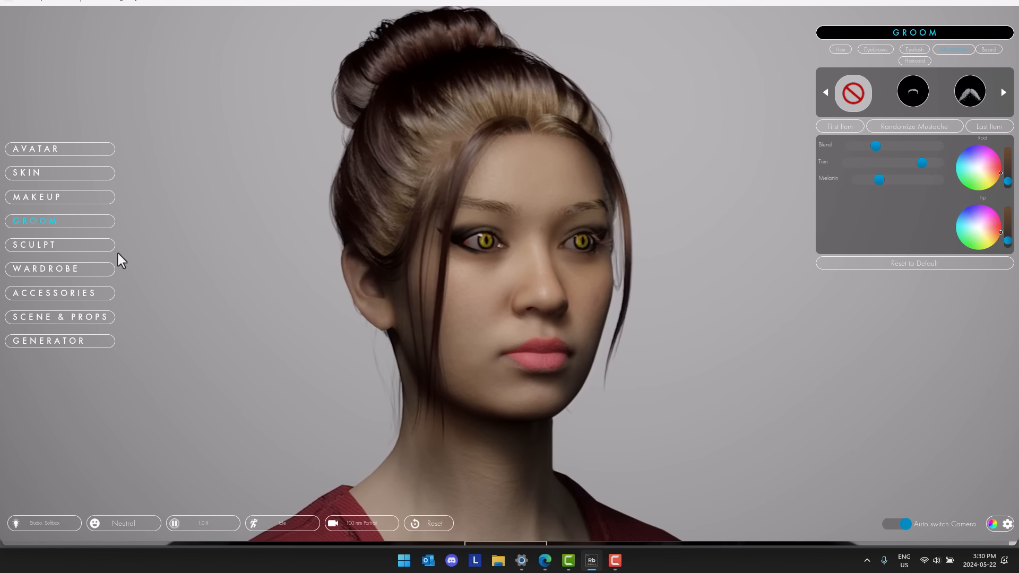
# Step: Sculpt the avatar's eyes with a larger eye size and the third eye shape shown
pyautogui.click(43, 247)
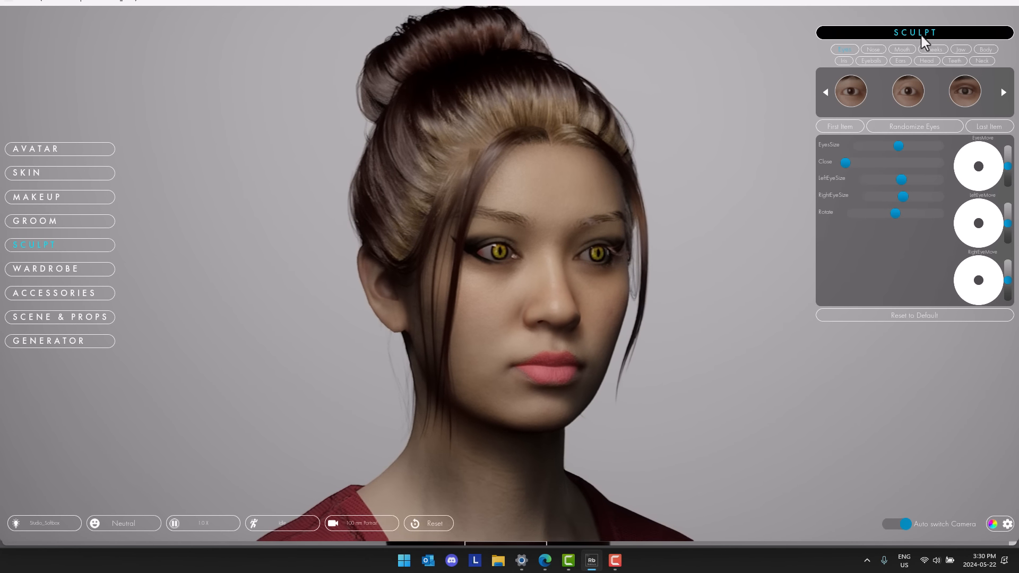
pyautogui.moveTo(903, 147)
pyautogui.mouseDown()
pyautogui.moveTo(876, 147)
pyautogui.moveTo(935, 149)
pyautogui.moveTo(917, 146)
pyautogui.mouseUp()
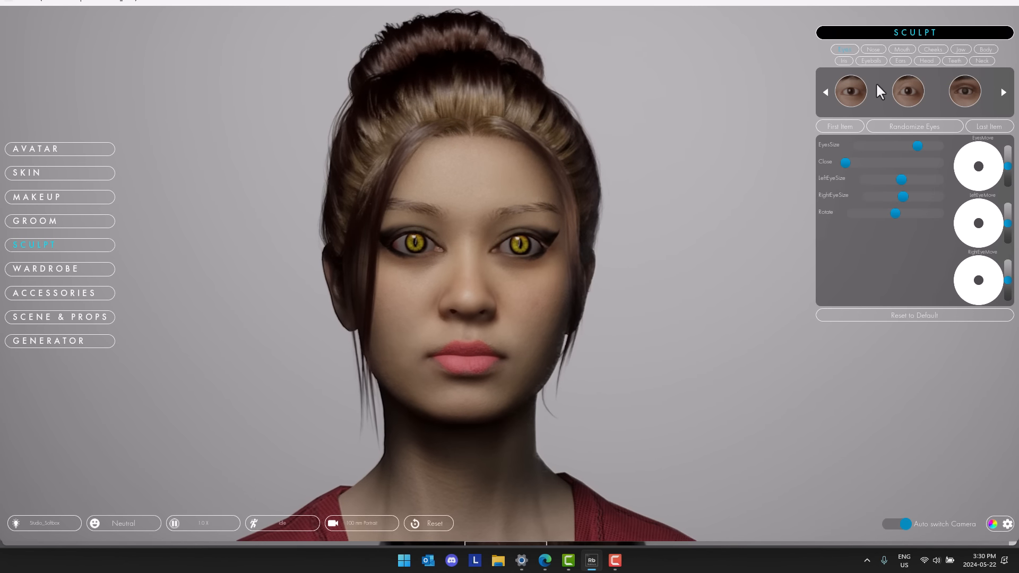
pyautogui.click(971, 98)
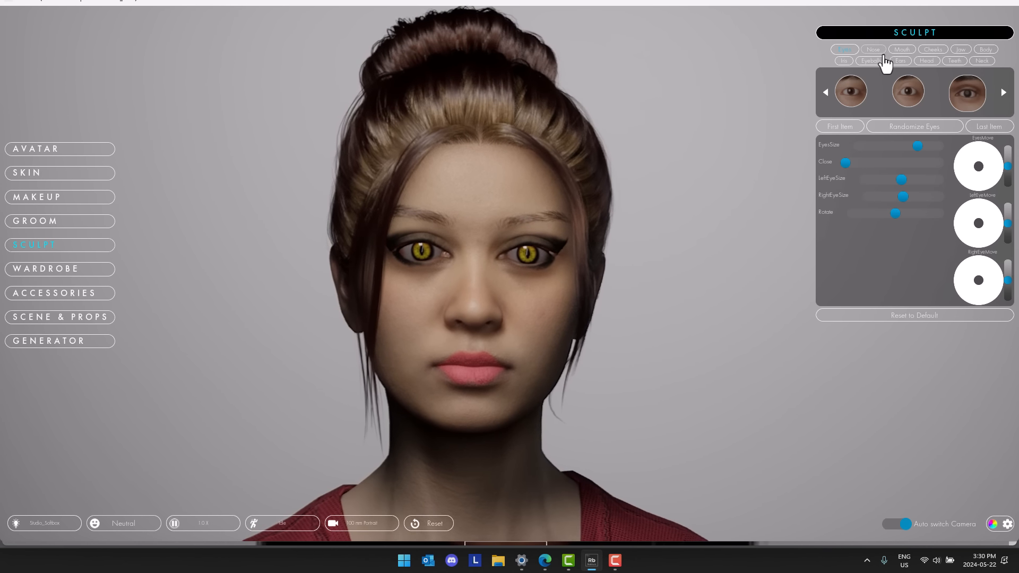
# Step: Enlarge the avatar's nose and mouth by increasing the sculpt size of each
pyautogui.click(875, 51)
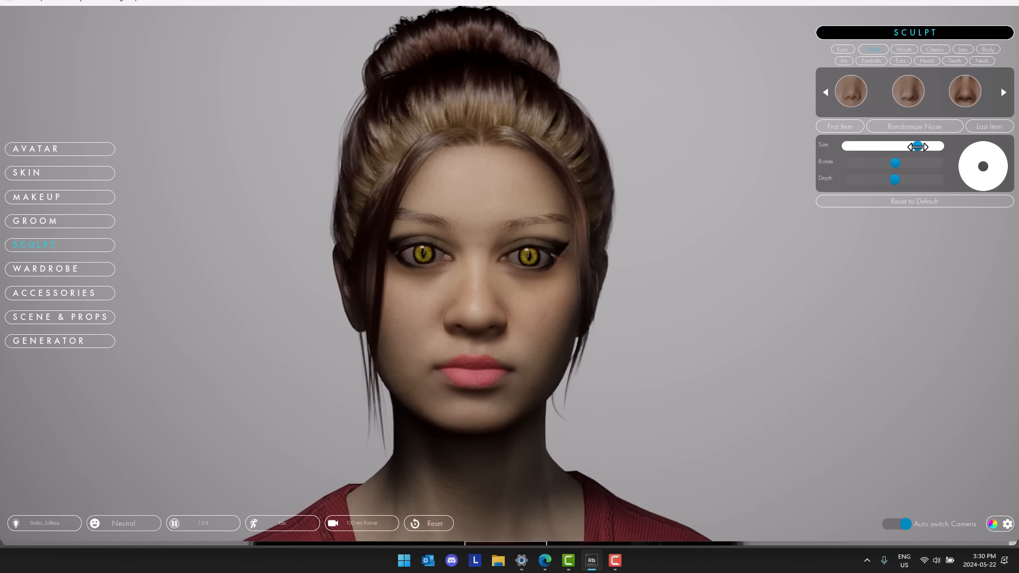
pyautogui.click(904, 50)
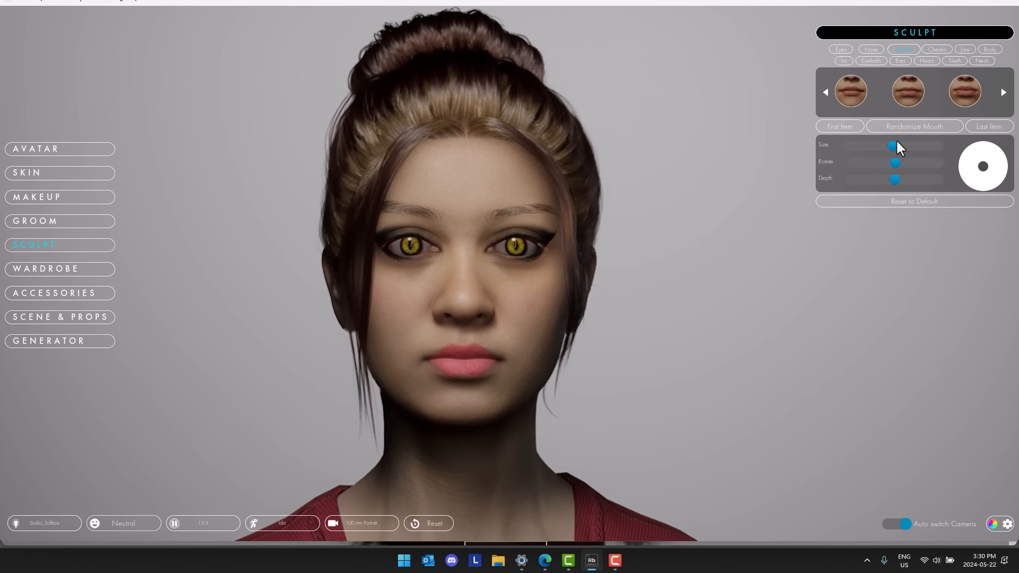
pyautogui.moveTo(896, 144); pyautogui.dragTo(920, 145)
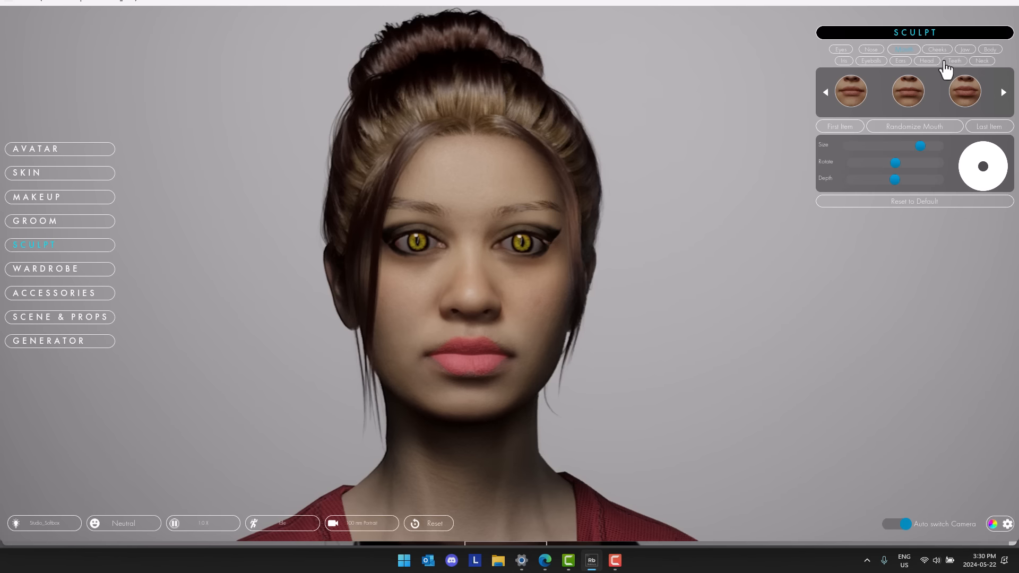
# Step: Give the avatar fanged teeth, set the expression to Joy and open the mouth about halfway
pyautogui.click(955, 61)
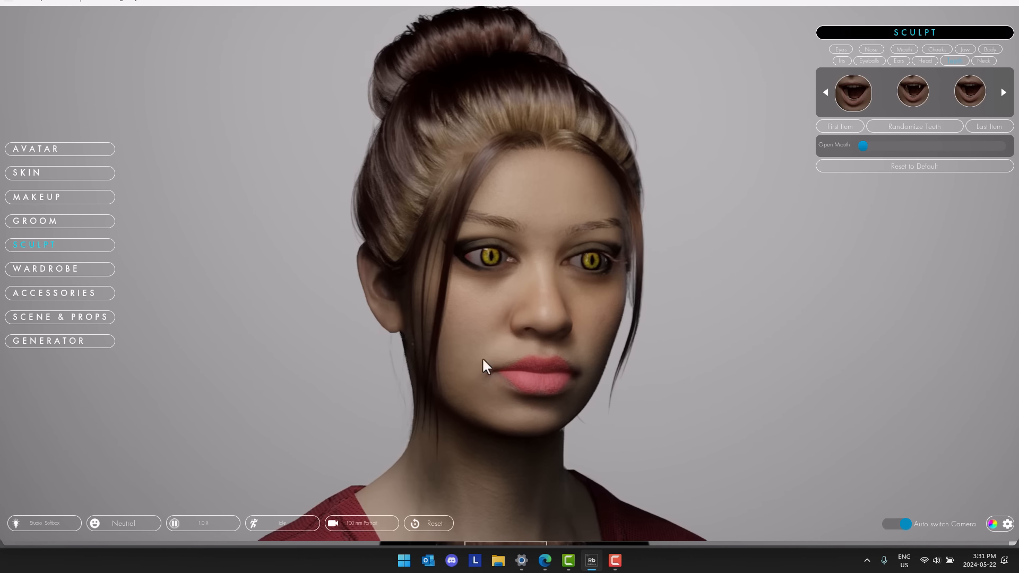
pyautogui.click(139, 523)
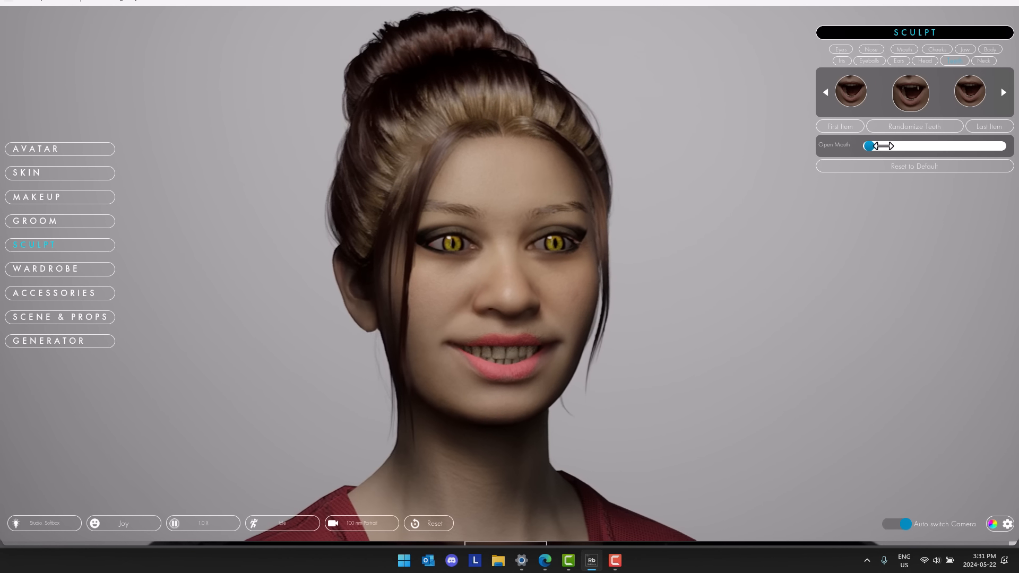
pyautogui.moveTo(883, 146); pyautogui.dragTo(932, 145)
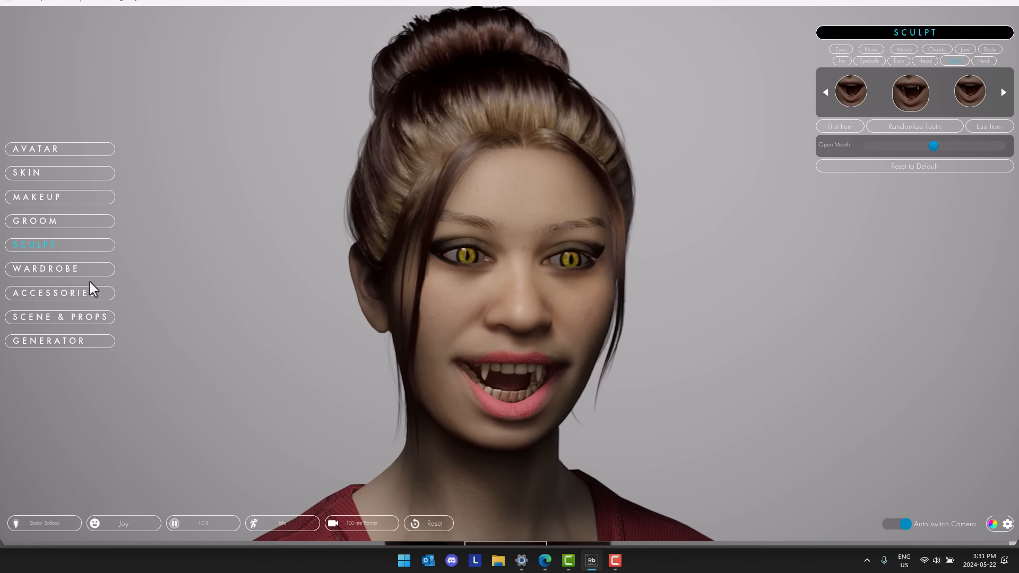
# Step: Reduce the avatar's height slightly in the body sculpt settings
pyautogui.click(70, 272)
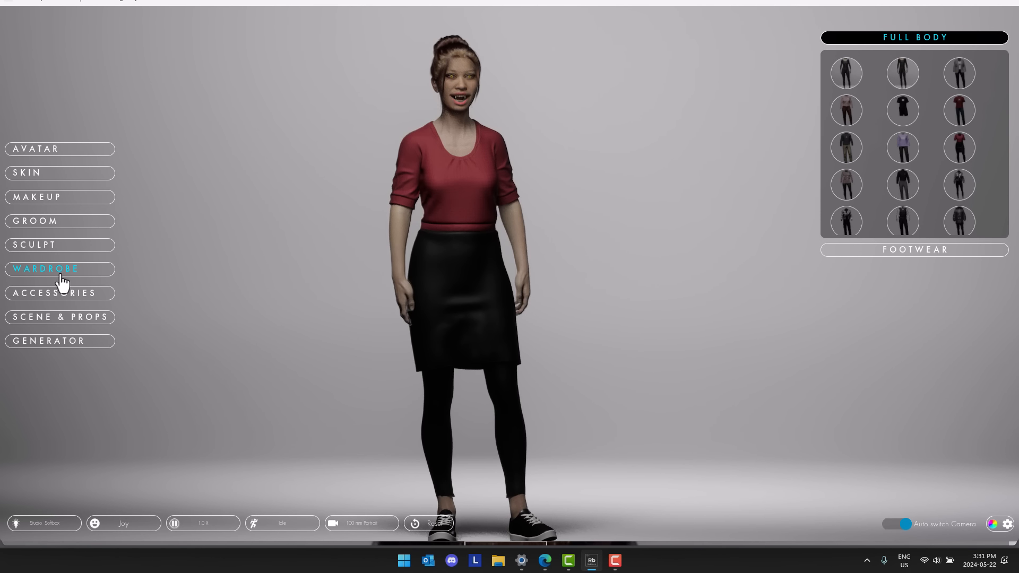
pyautogui.click(46, 242)
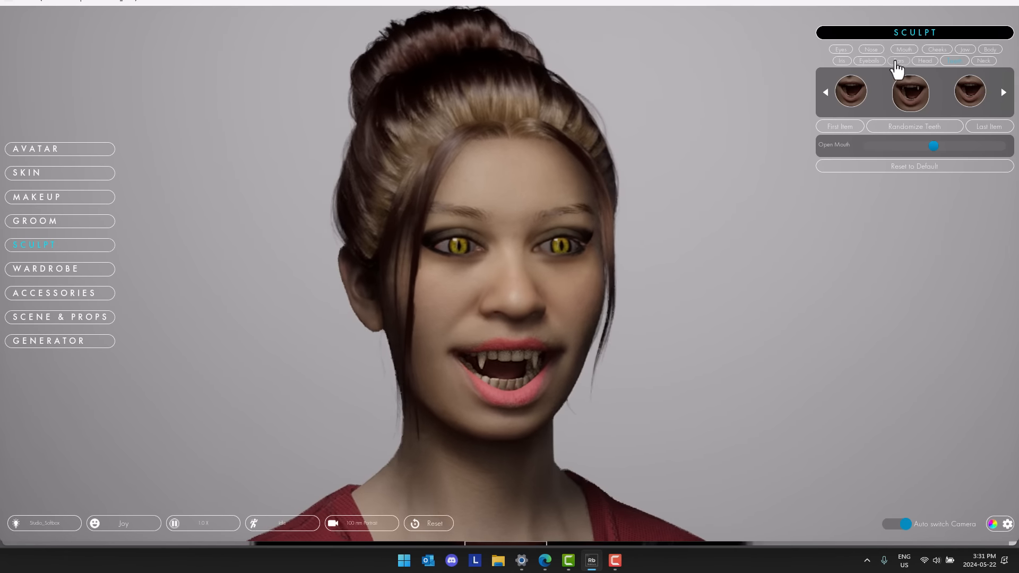
pyautogui.click(990, 49)
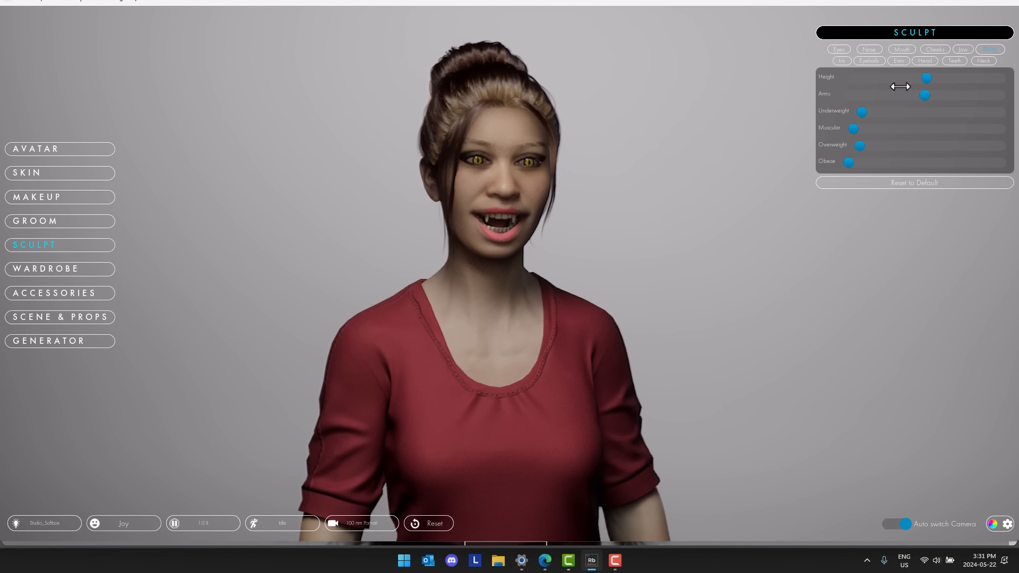
pyautogui.moveTo(932, 79)
pyautogui.mouseDown()
pyautogui.moveTo(911, 79)
pyautogui.moveTo(923, 81)
pyautogui.mouseUp()
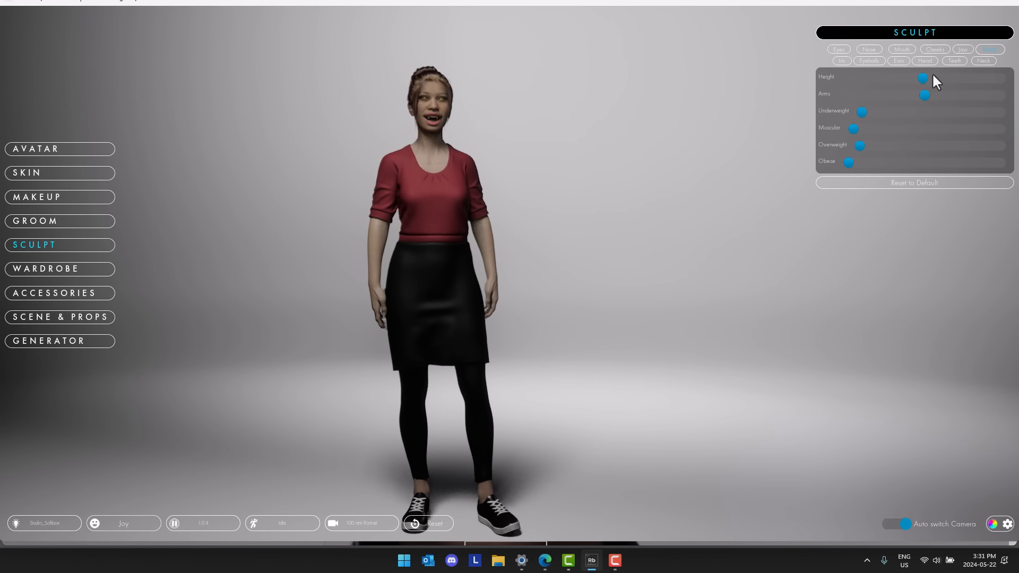
# Step: Lower the avatar's height further in the body sculpt settings
pyautogui.moveTo(944, 77); pyautogui.dragTo(911, 79)
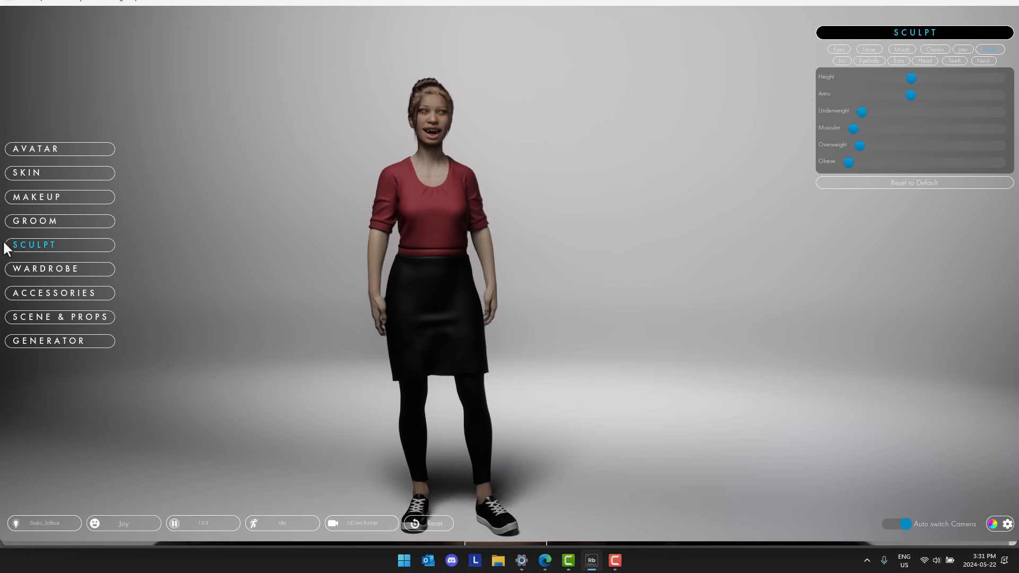
# Step: Try several full-body outfits on the avatar and dress it in the black-and-green fantasy armor with the long cape
pyautogui.click(52, 273)
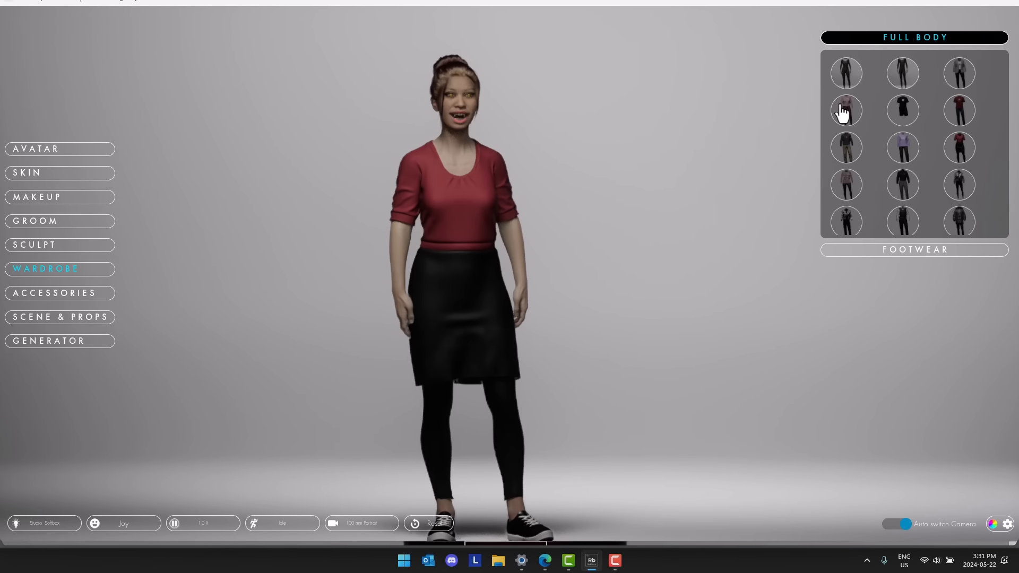
pyautogui.click(847, 112)
pyautogui.click(859, 153)
pyautogui.click(856, 190)
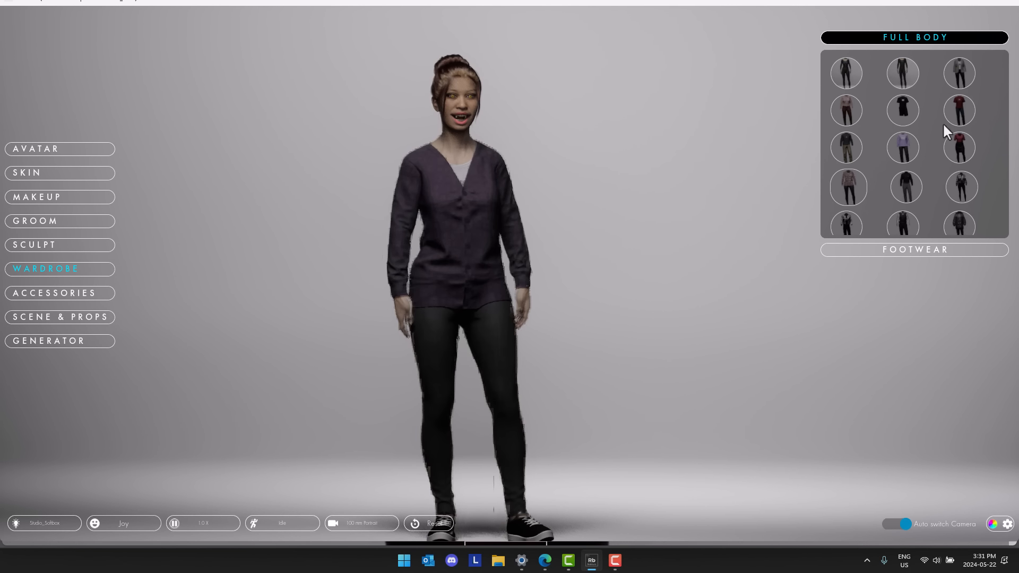
pyautogui.click(964, 112)
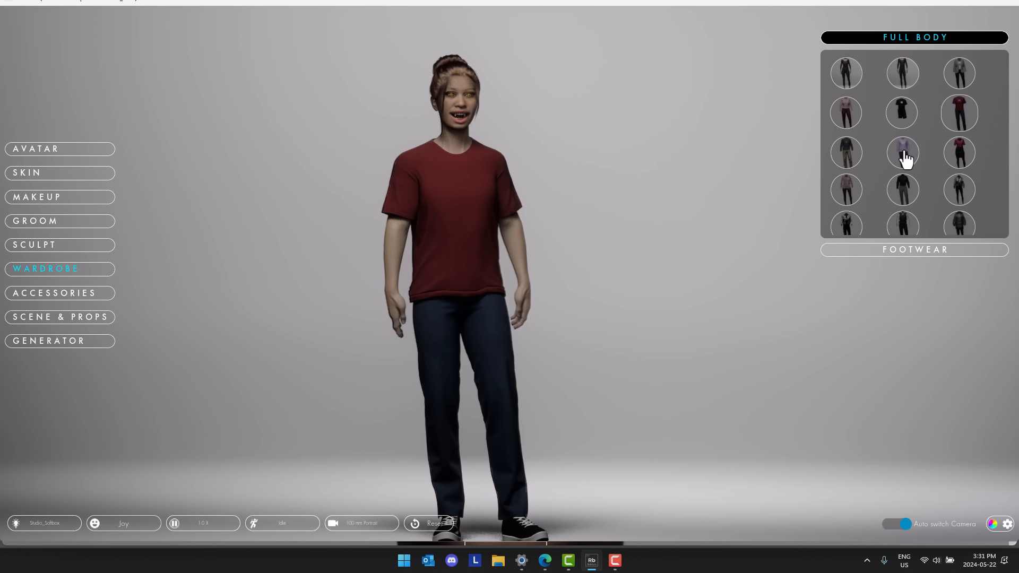
pyautogui.scroll(-3, 905, 159)
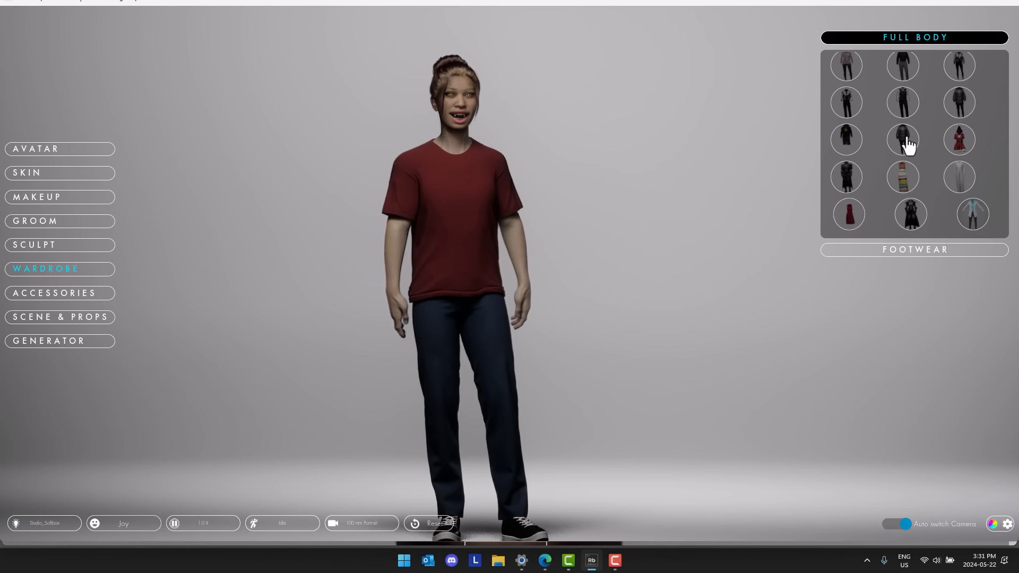
pyautogui.click(904, 180)
pyautogui.click(912, 222)
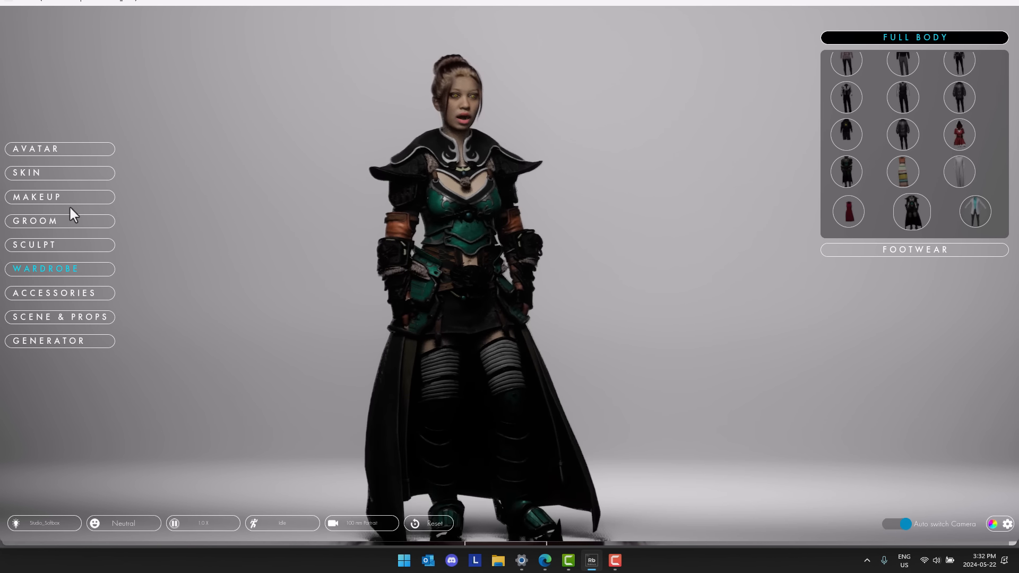
pyautogui.click(61, 247)
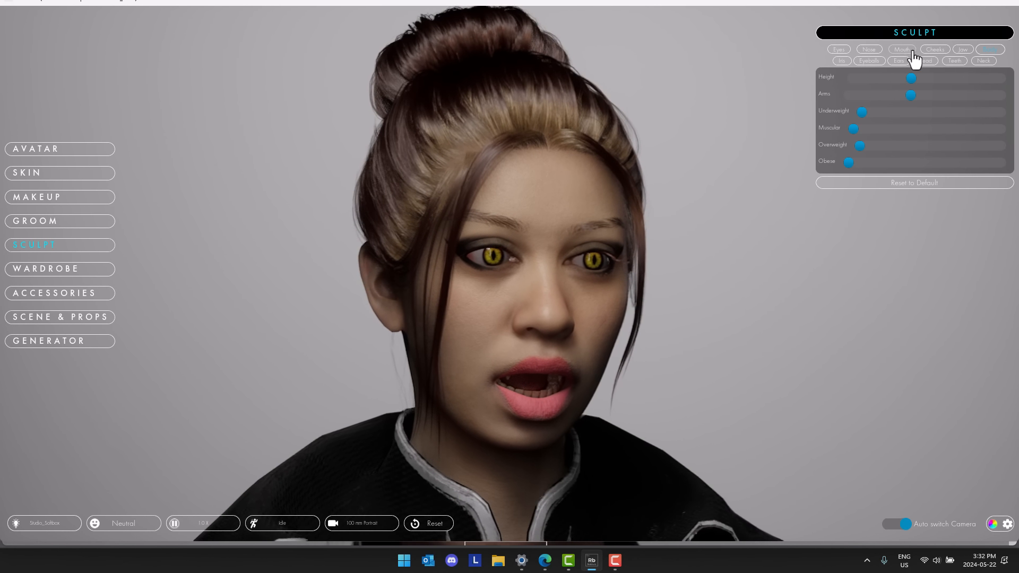
pyautogui.click(909, 50)
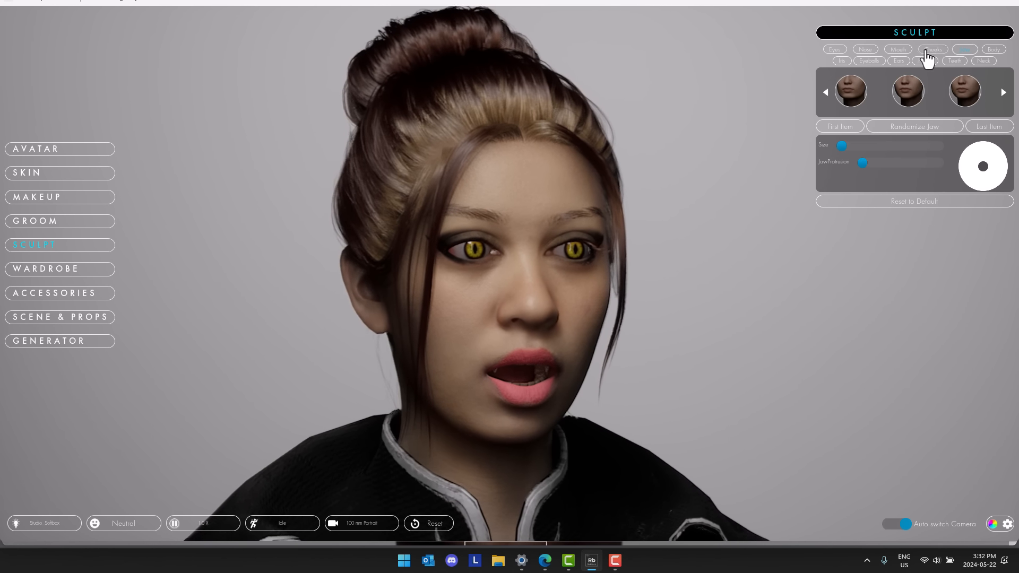
pyautogui.click(866, 50)
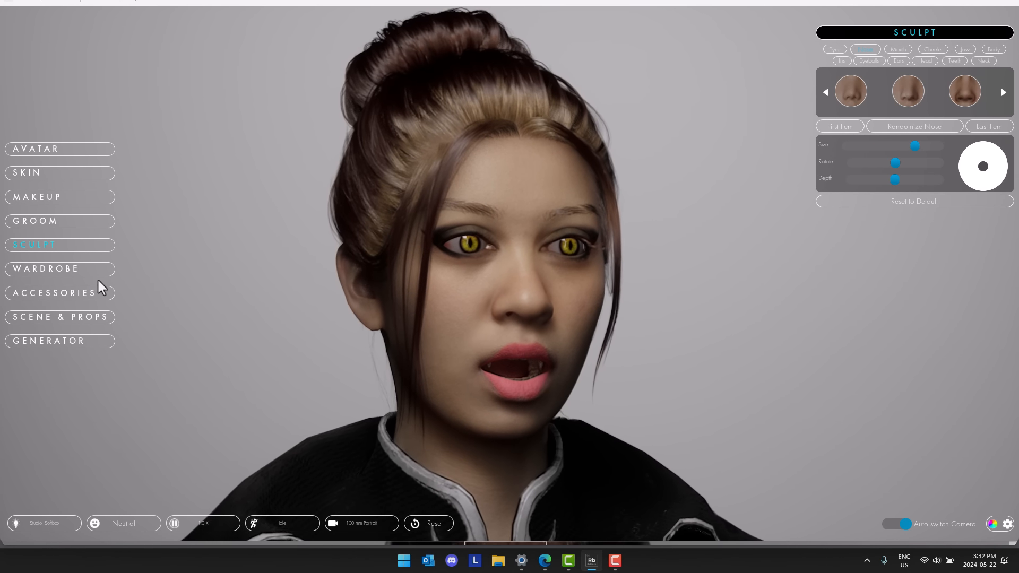
# Step: Put the red high-heeled ankle boots on the avatar
pyautogui.click(52, 274)
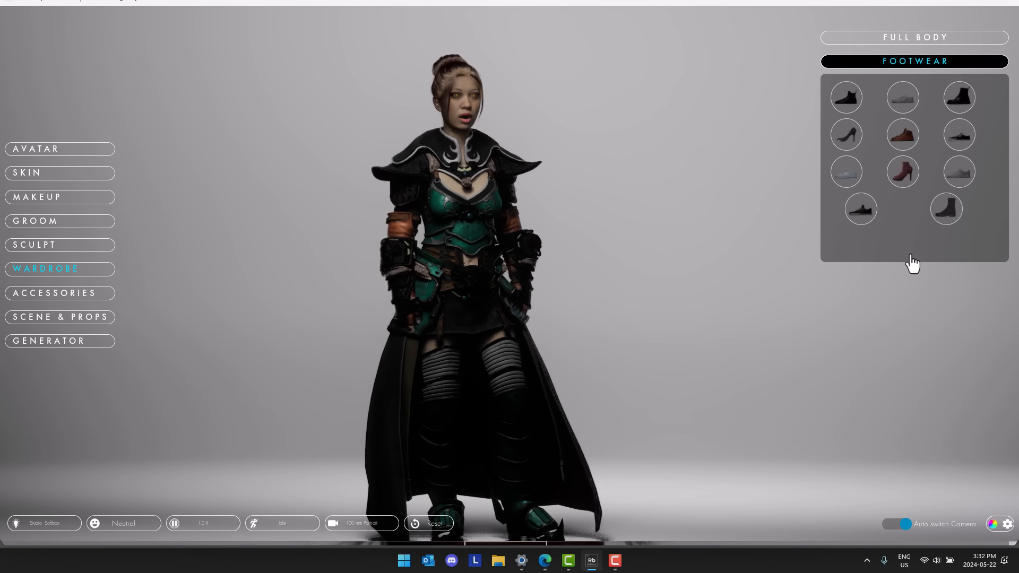
pyautogui.click(914, 182)
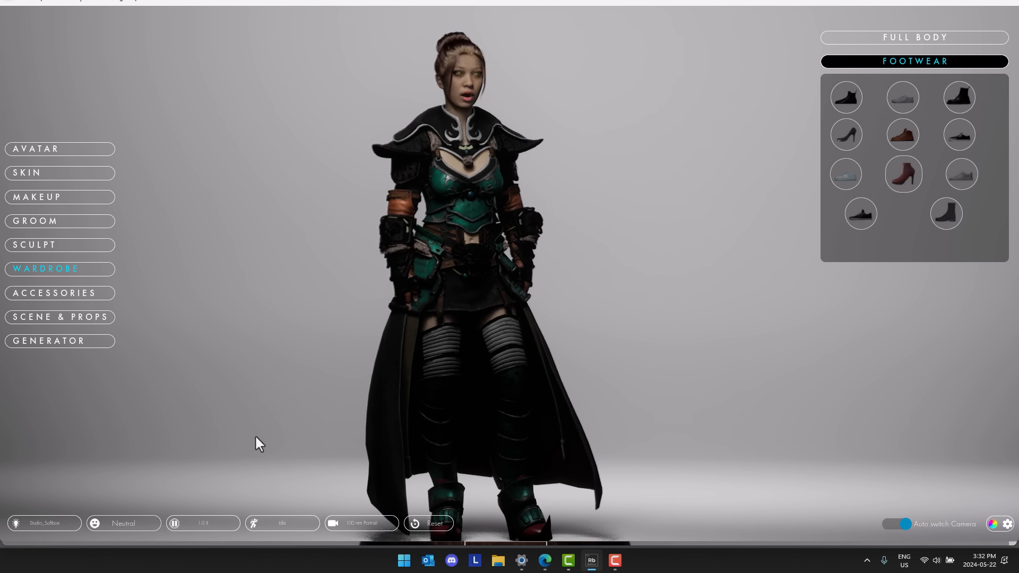
# Step: Cycle through the avatar's animations and settle on Catwalk_Male
pyautogui.click(286, 524)
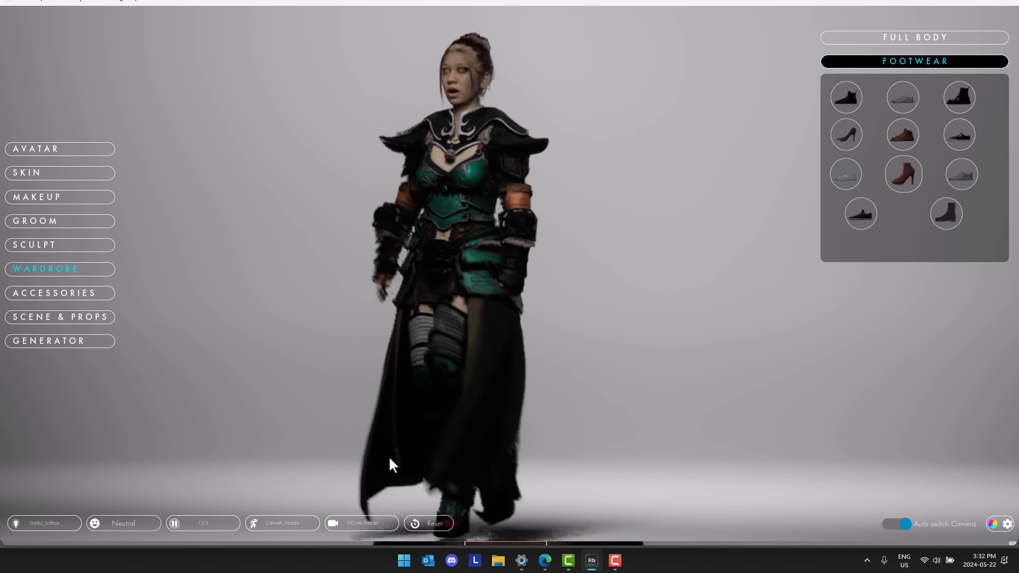
pyautogui.click(300, 524)
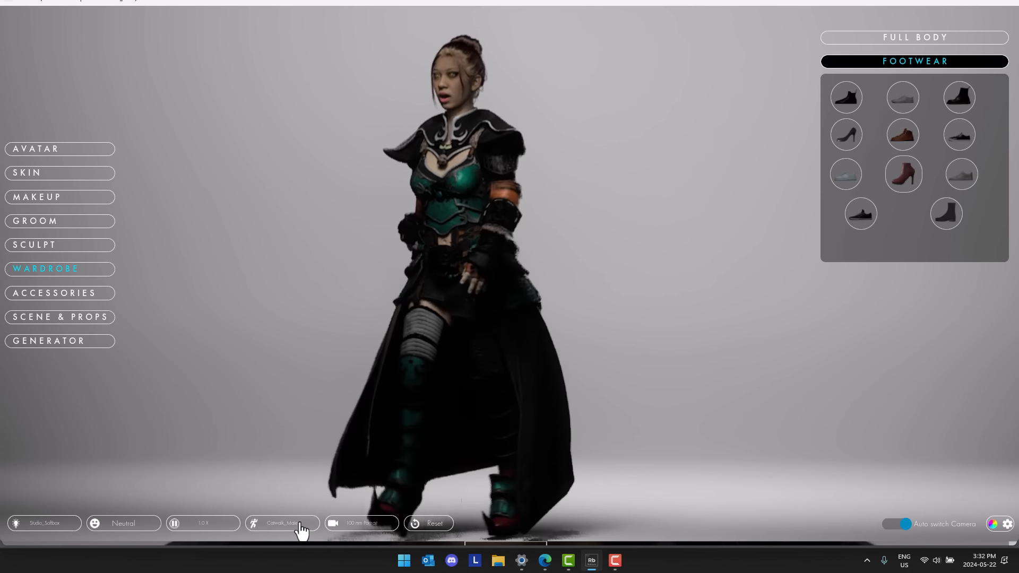
pyautogui.click(300, 525)
pyautogui.click(297, 524)
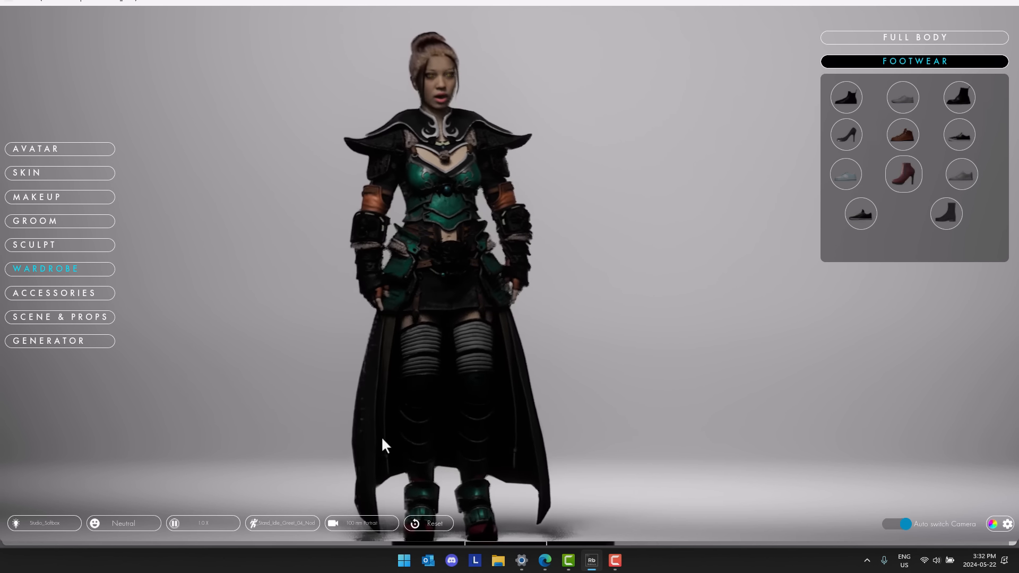
pyautogui.click(293, 525)
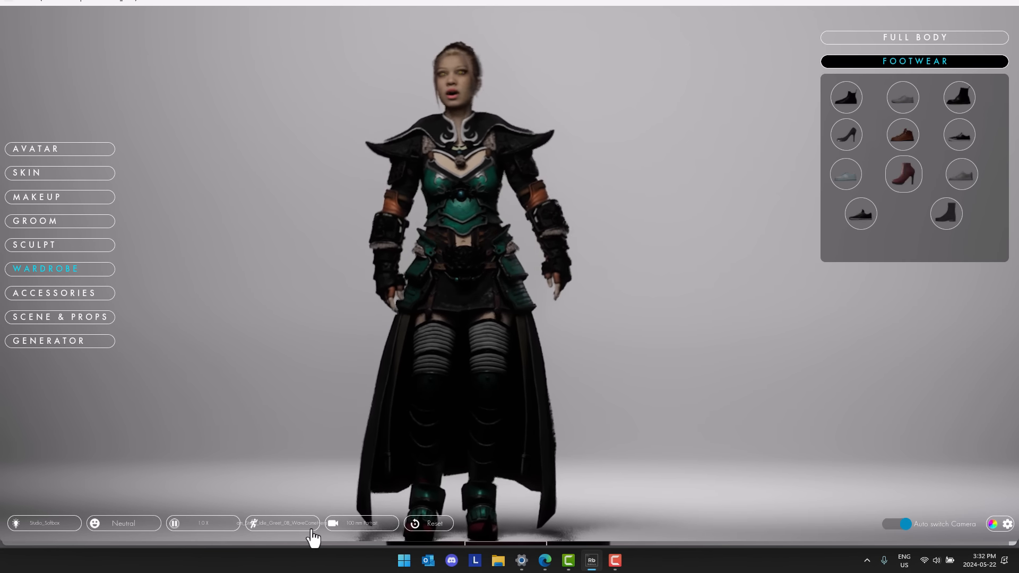
pyautogui.click(302, 526)
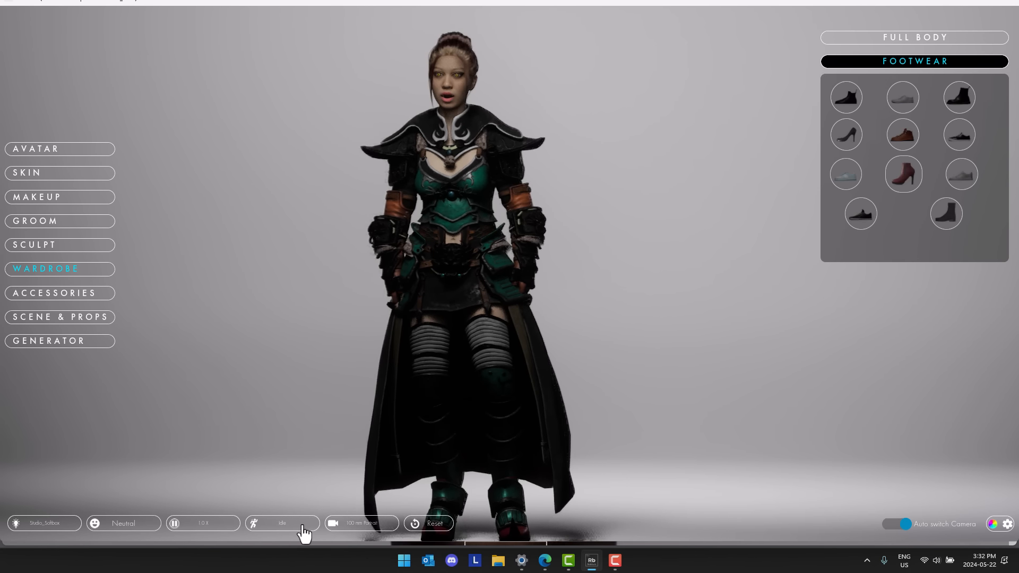
pyautogui.click(304, 526)
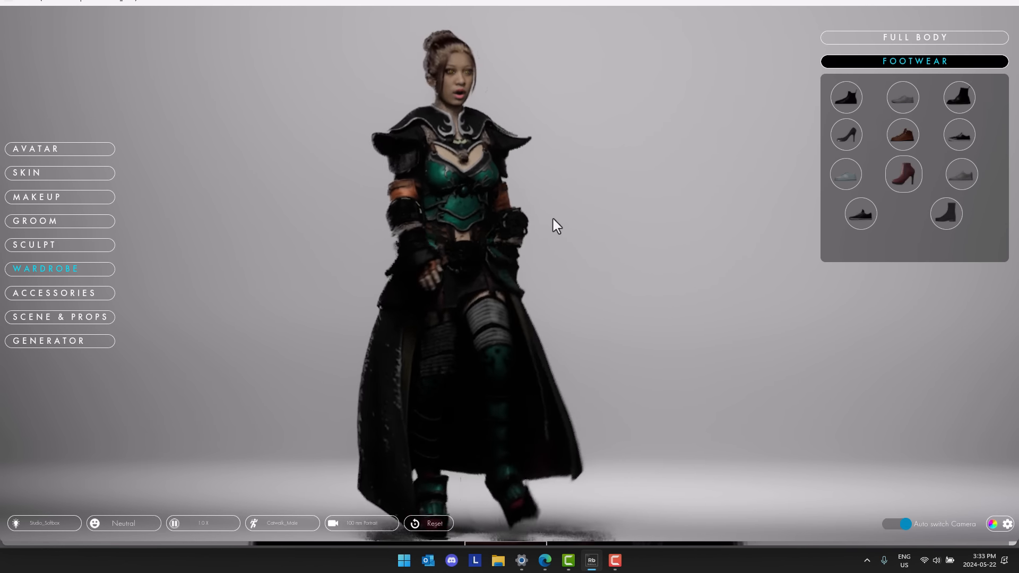
# Step: Cycle through the studio lighting presets and settle on Studio_makeUp
pyautogui.click(53, 523)
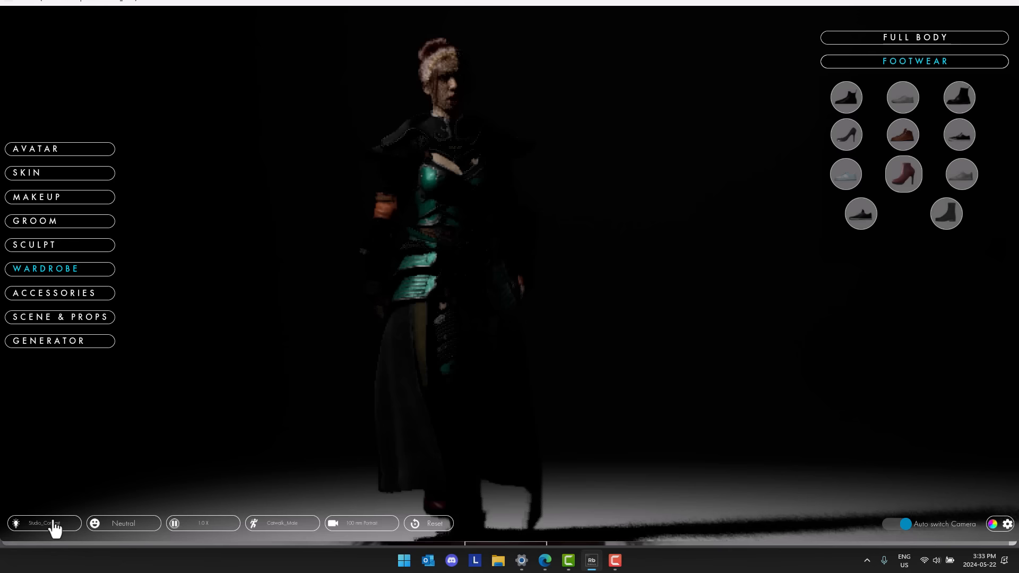
pyautogui.click(54, 523)
pyautogui.click(54, 523)
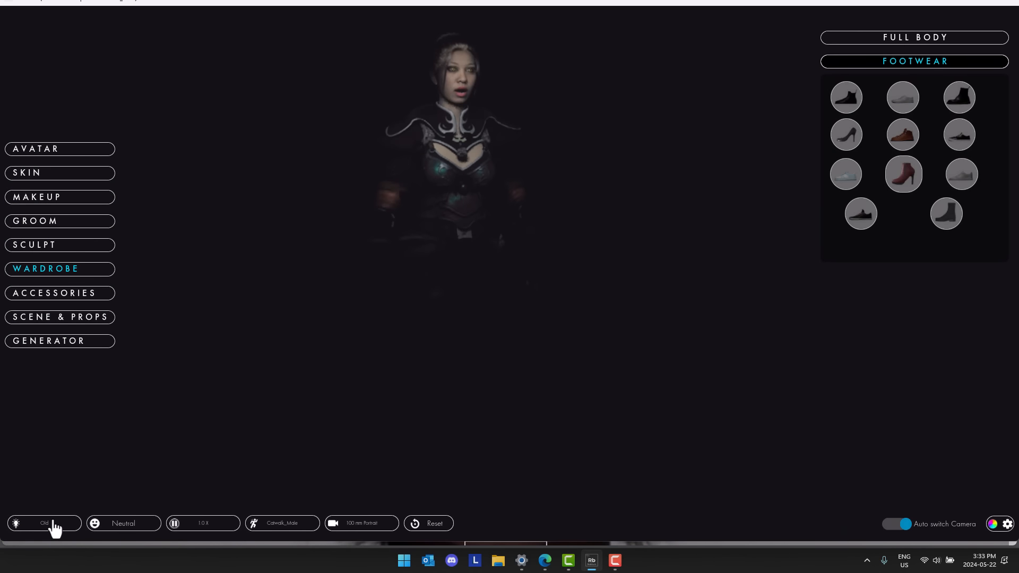
pyautogui.click(54, 523)
pyautogui.click(53, 523)
pyautogui.click(53, 523)
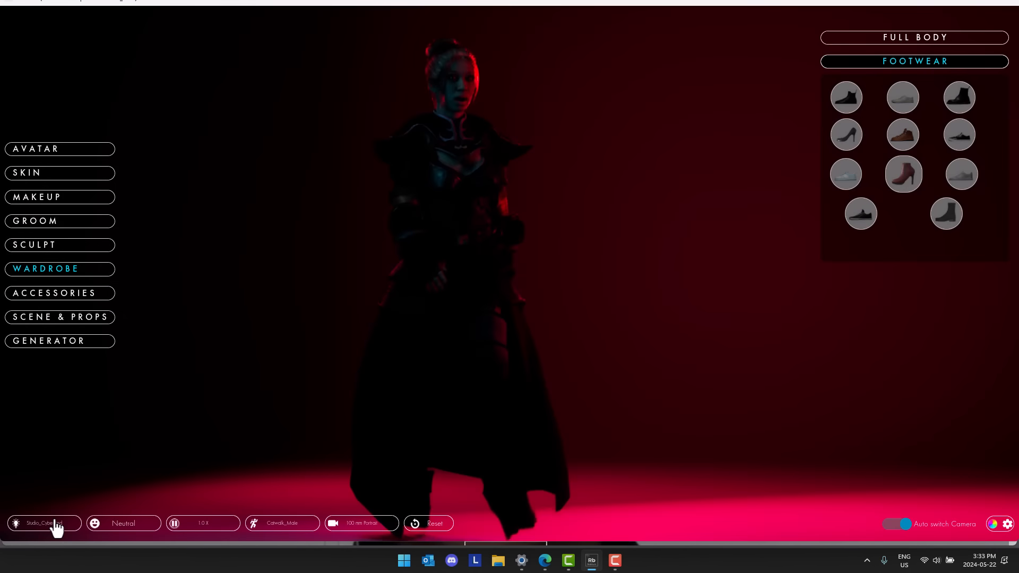
pyautogui.click(54, 522)
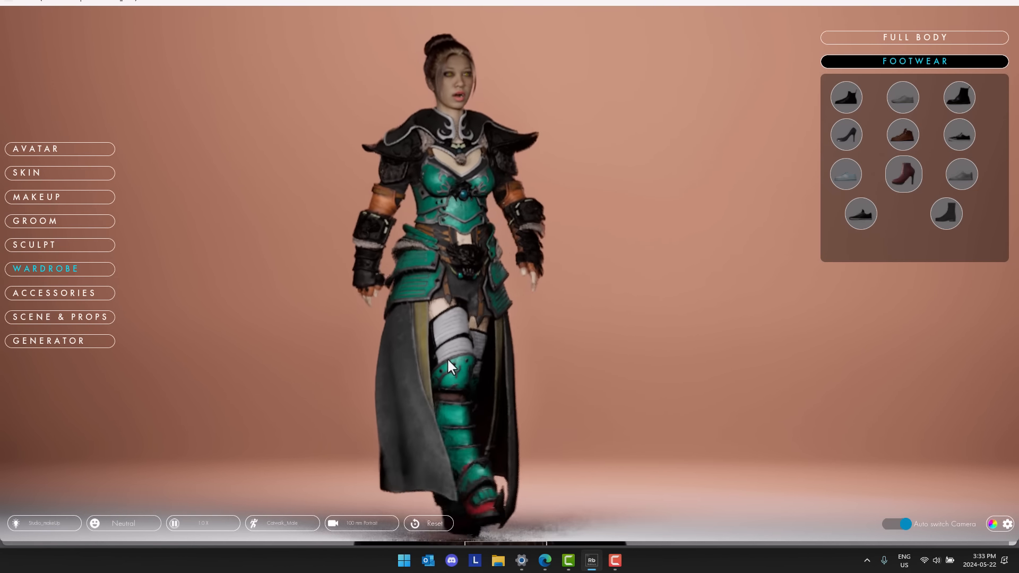
# Step: Try the fedora, red hat, blue beanie and brown fur hat on the avatar, and return to no hat
pyautogui.click(81, 293)
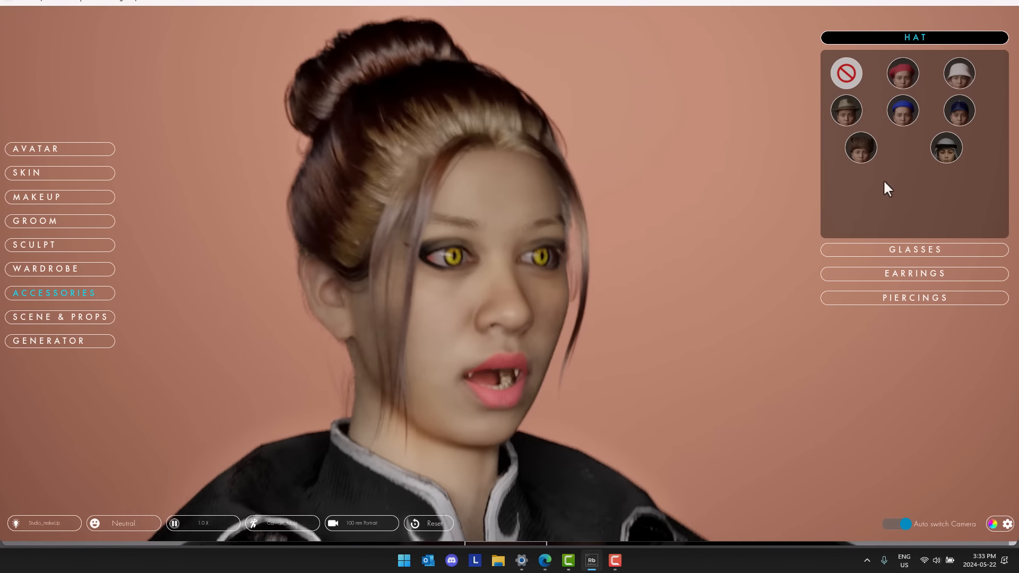
pyautogui.click(847, 111)
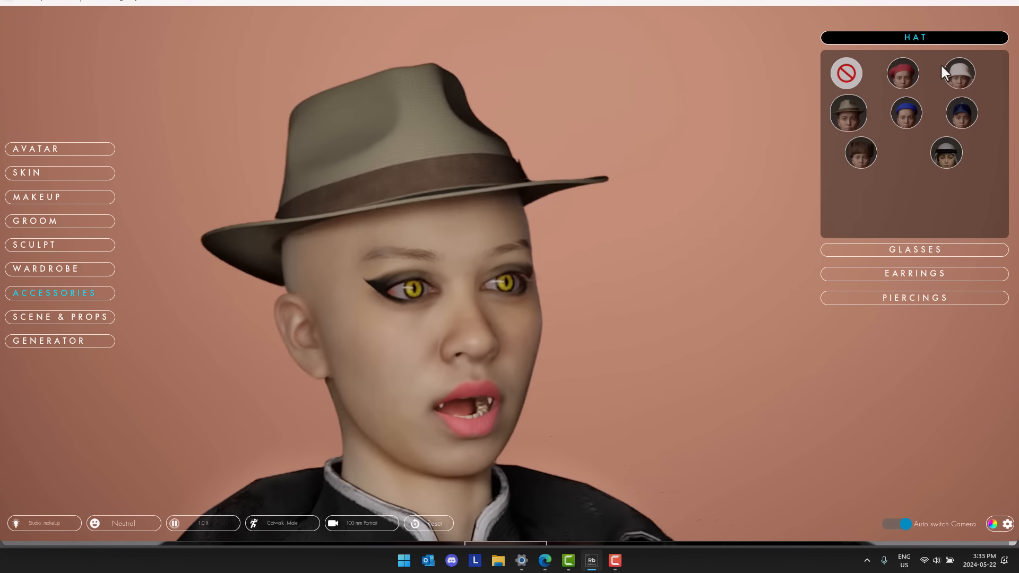
pyautogui.click(902, 75)
pyautogui.click(914, 115)
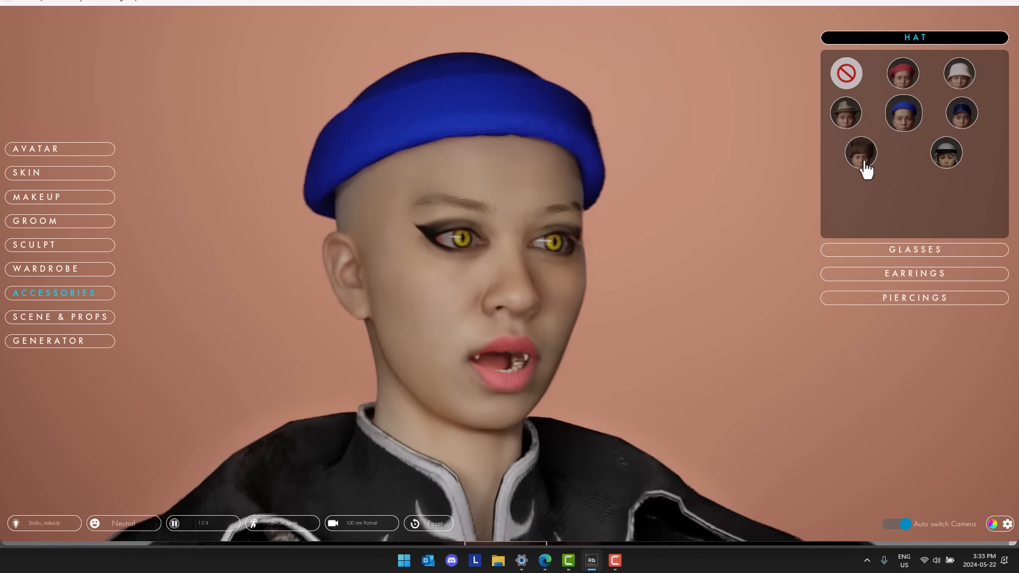
pyautogui.click(865, 162)
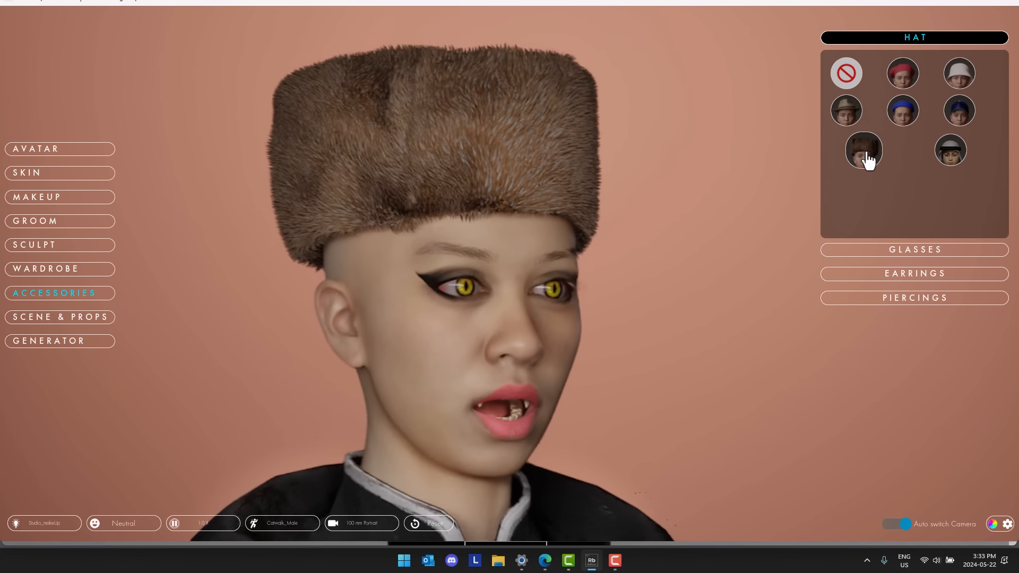
pyautogui.click(848, 73)
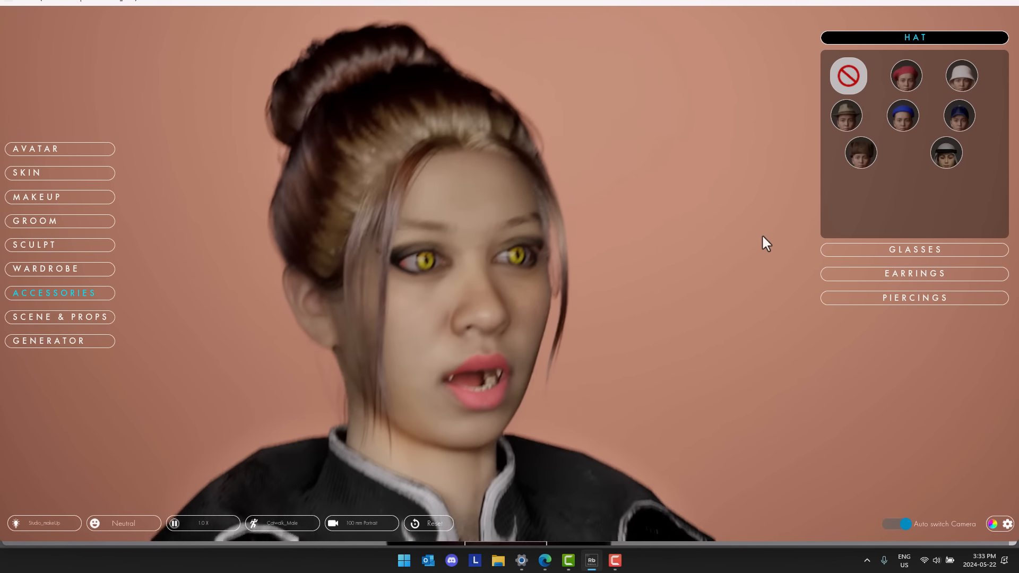
# Step: Give the avatar the rectangular dark-framed glasses and the long dangling earrings
pyautogui.click(933, 250)
pyautogui.click(906, 99)
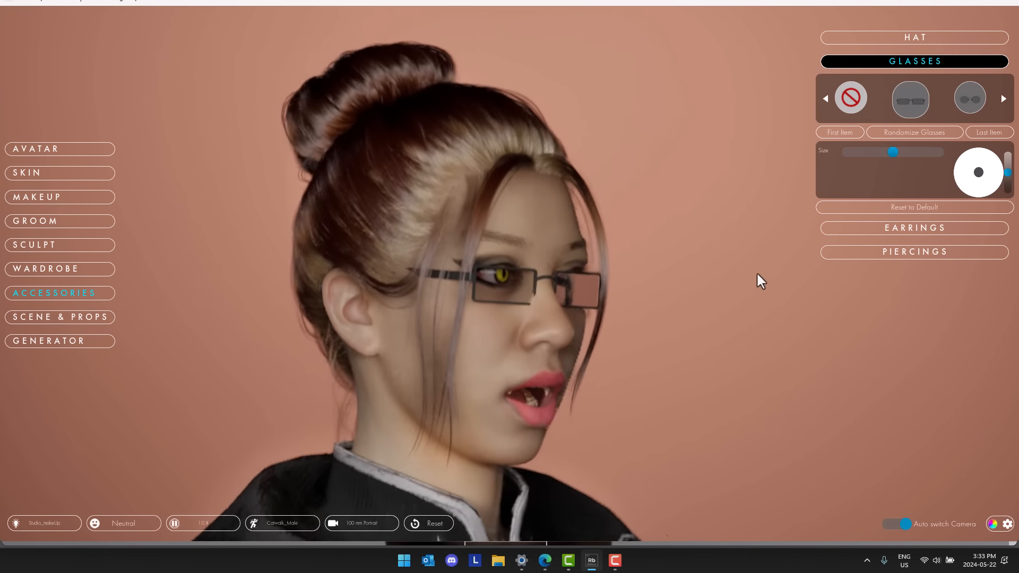
pyautogui.click(869, 234)
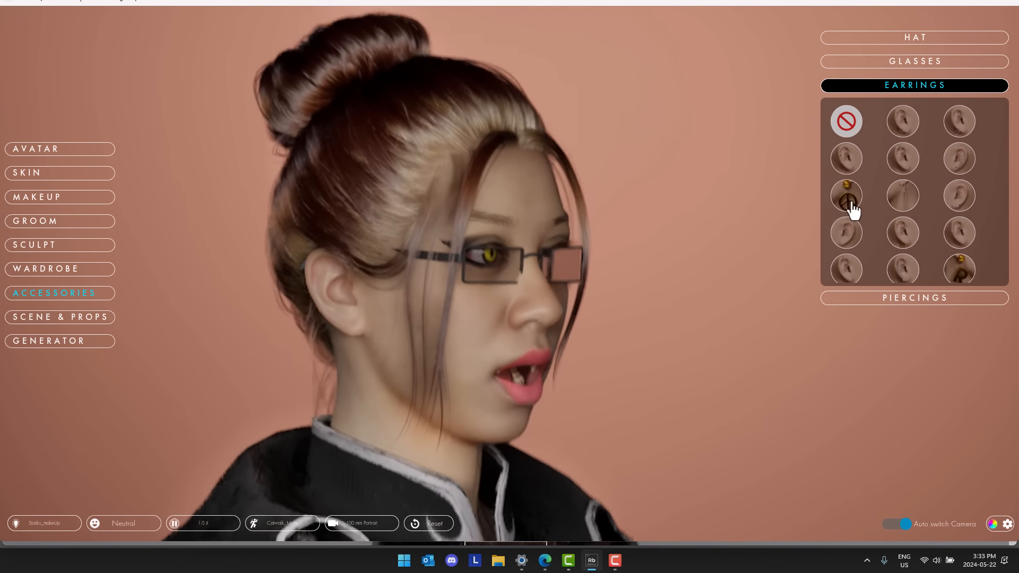
pyautogui.click(910, 201)
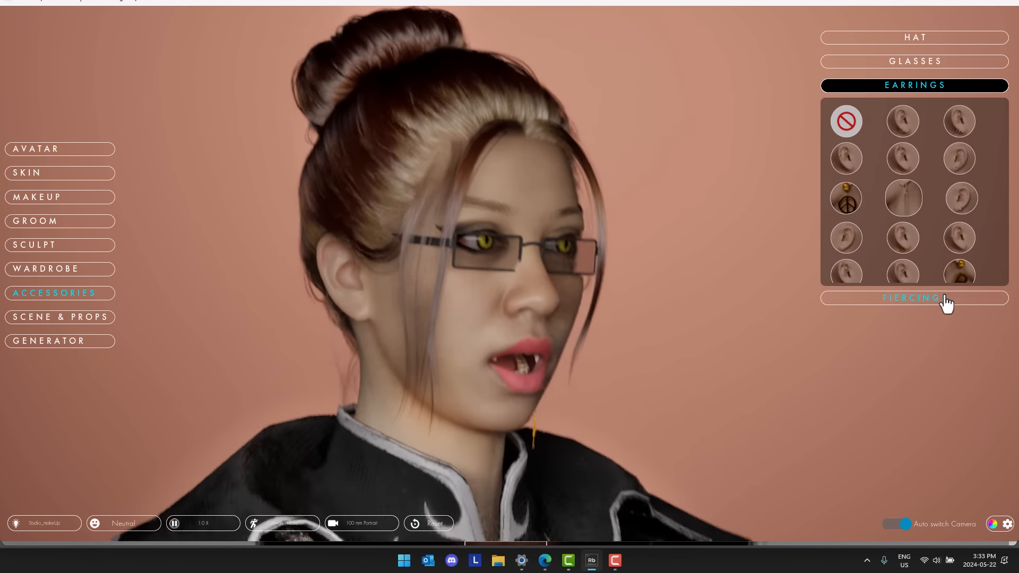
# Step: Add the first eyebrow piercing to the avatar and view the face from farther away
pyautogui.click(945, 299)
pyautogui.click(910, 149)
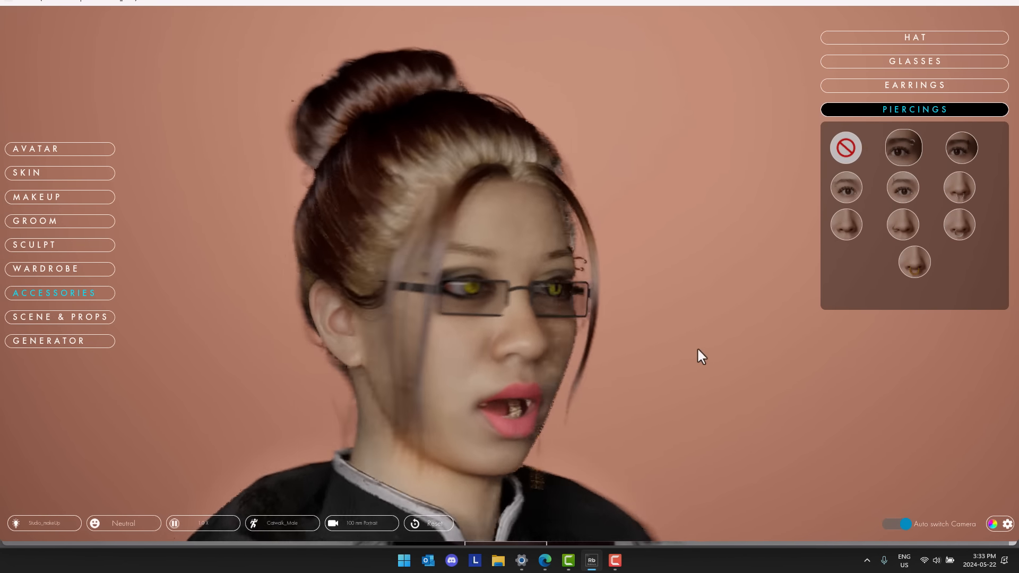
pyautogui.scroll(-5, 677, 343)
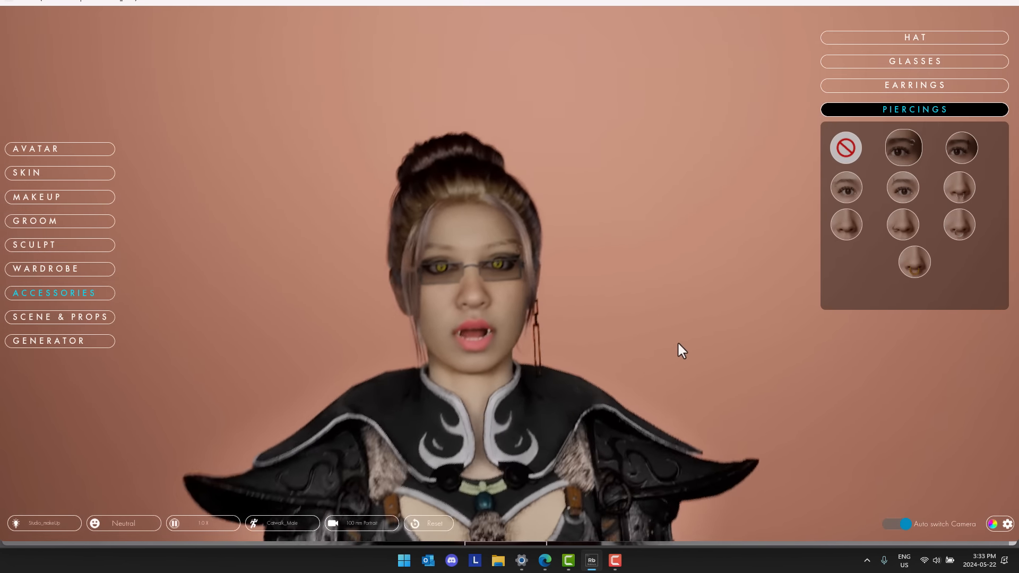
# Step: Check the scene props, and examine the Generator's prompt settings, highlighting part of the positive prompt
pyautogui.click(87, 317)
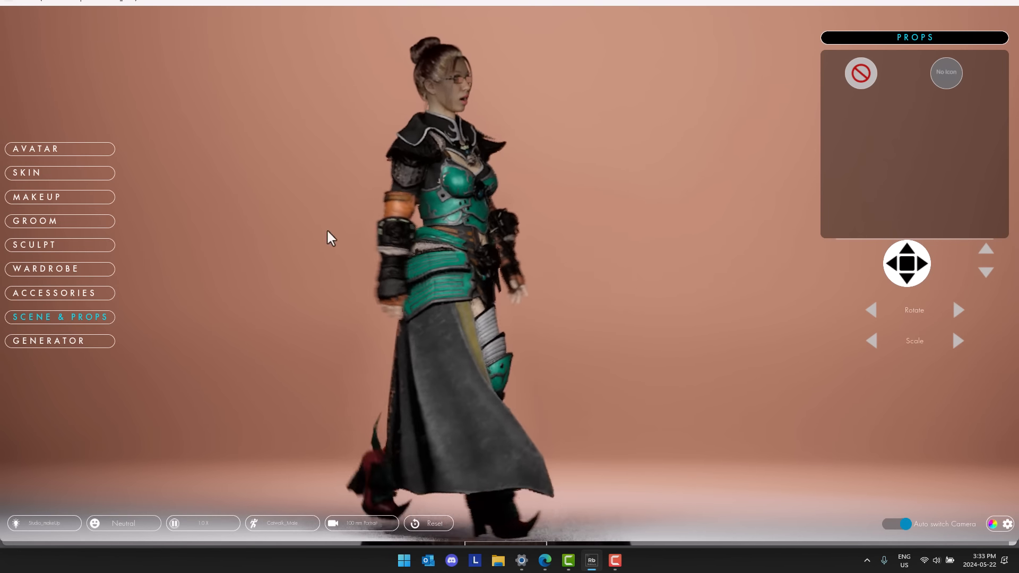
pyautogui.click(78, 342)
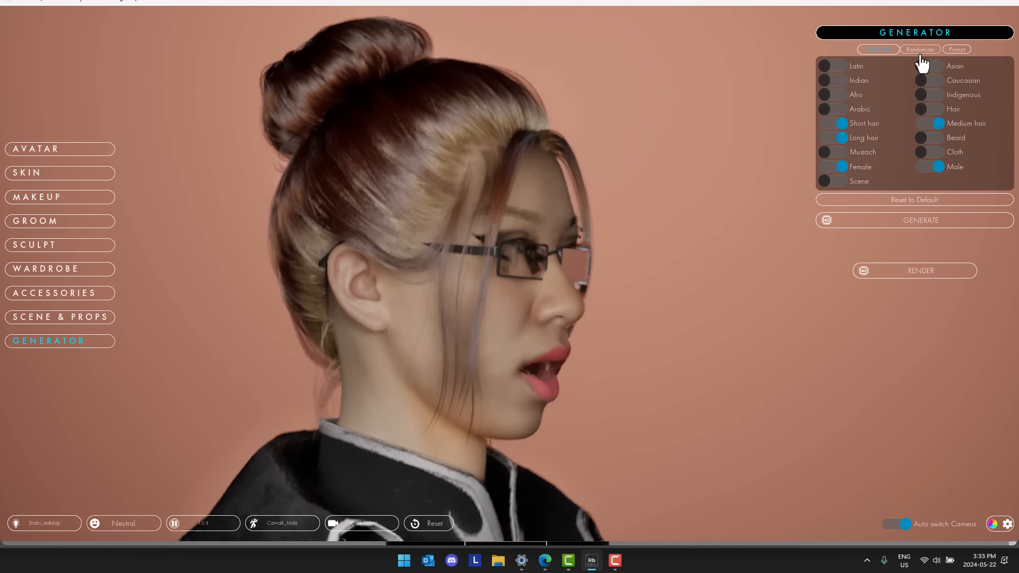
pyautogui.click(954, 50)
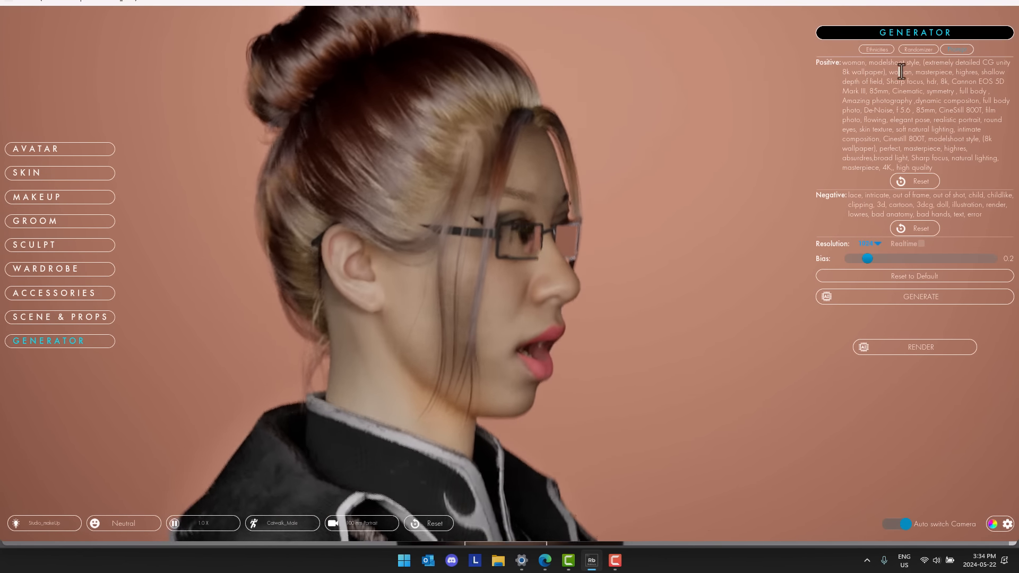
pyautogui.moveTo(898, 72); pyautogui.dragTo(923, 91)
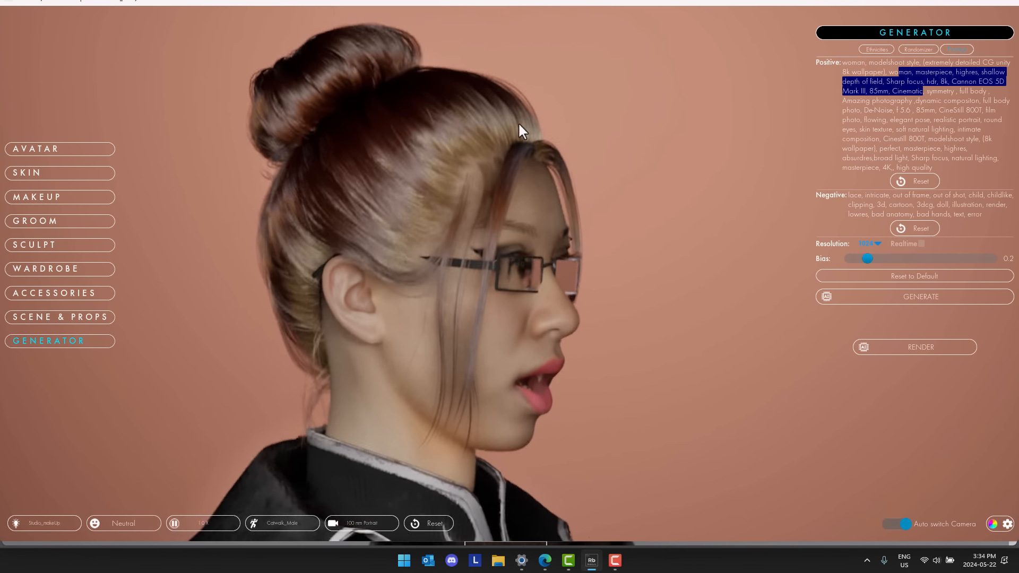
# Step: Export the avatar to the Desktop as Avatar.fbx
pyautogui.click(49, 16)
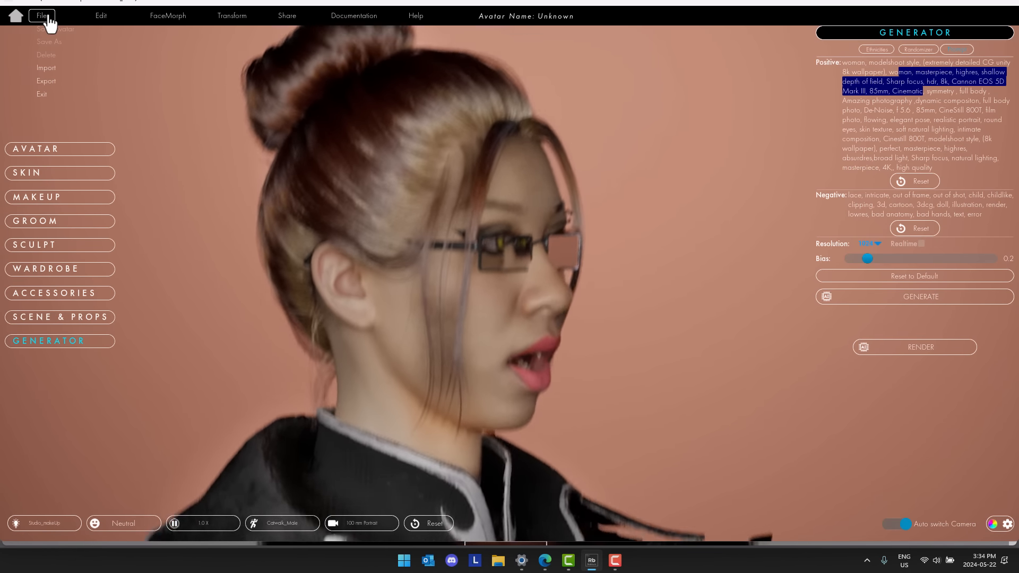
pyautogui.click(45, 81)
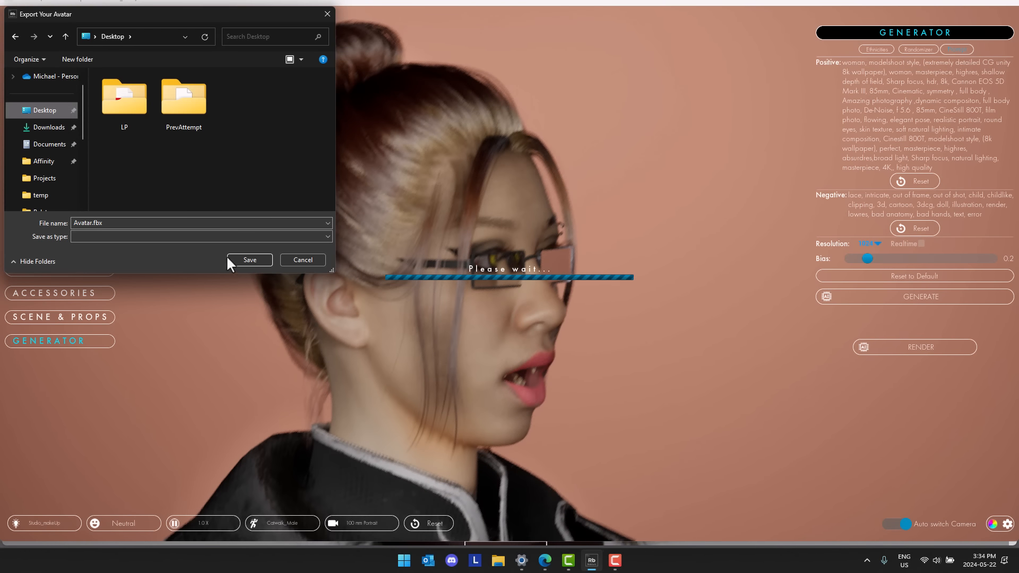
pyautogui.click(261, 261)
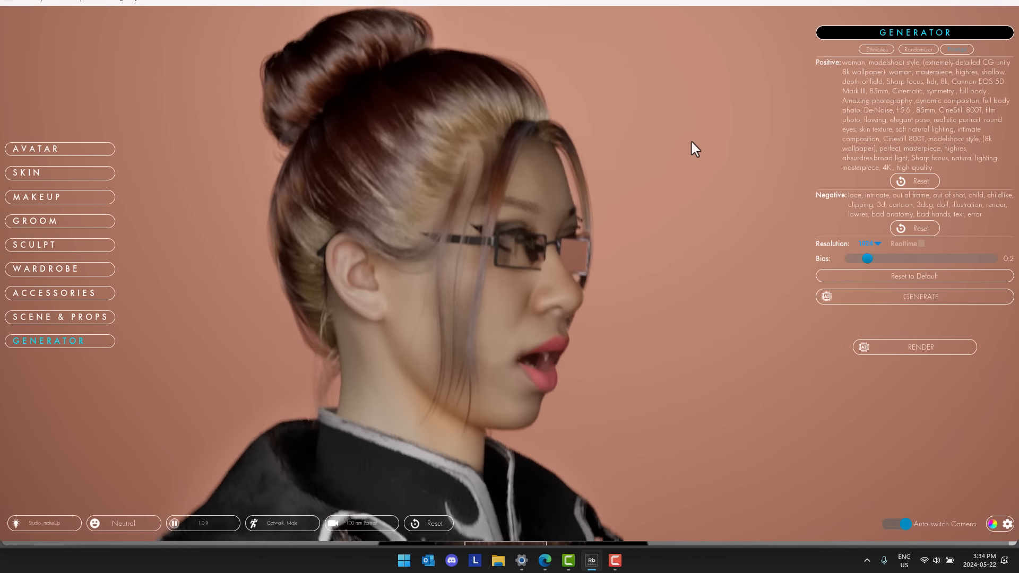
# Step: Show the desktop and examine the exported body albedo and eyes-and-teeth albedo textures
pyautogui.press('super+d')
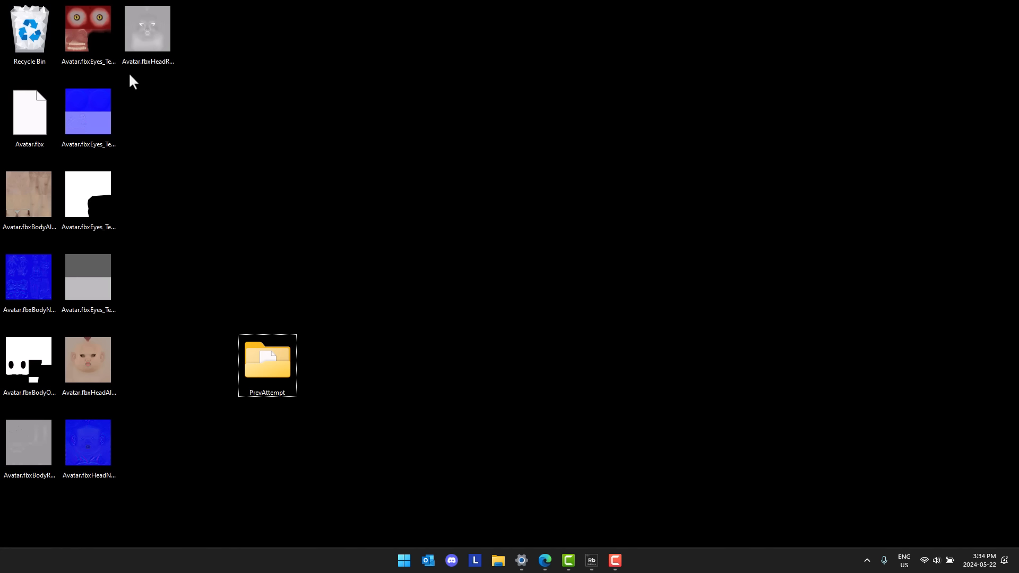
pyautogui.doubleClick(24, 201)
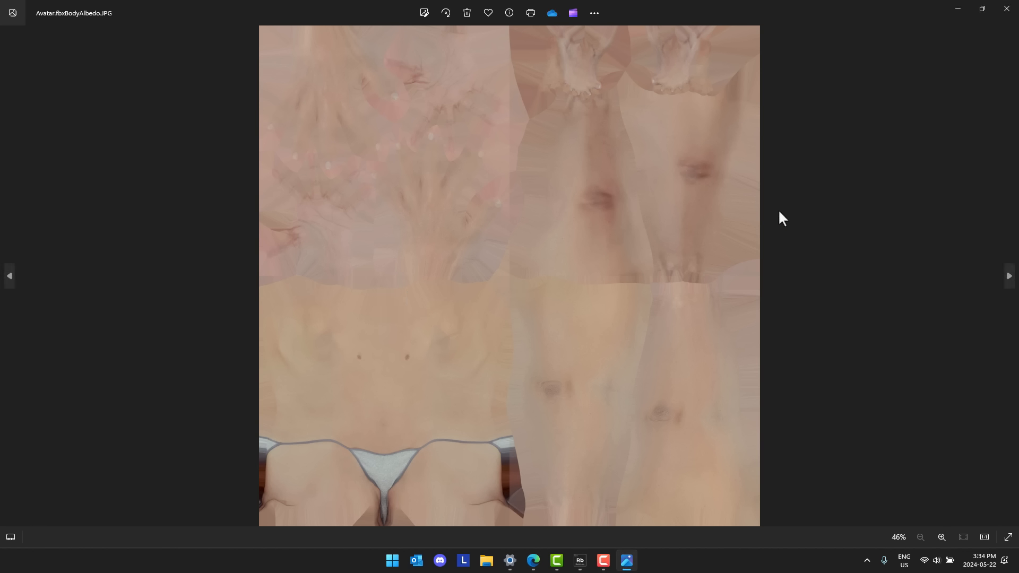
pyautogui.click(1007, 9)
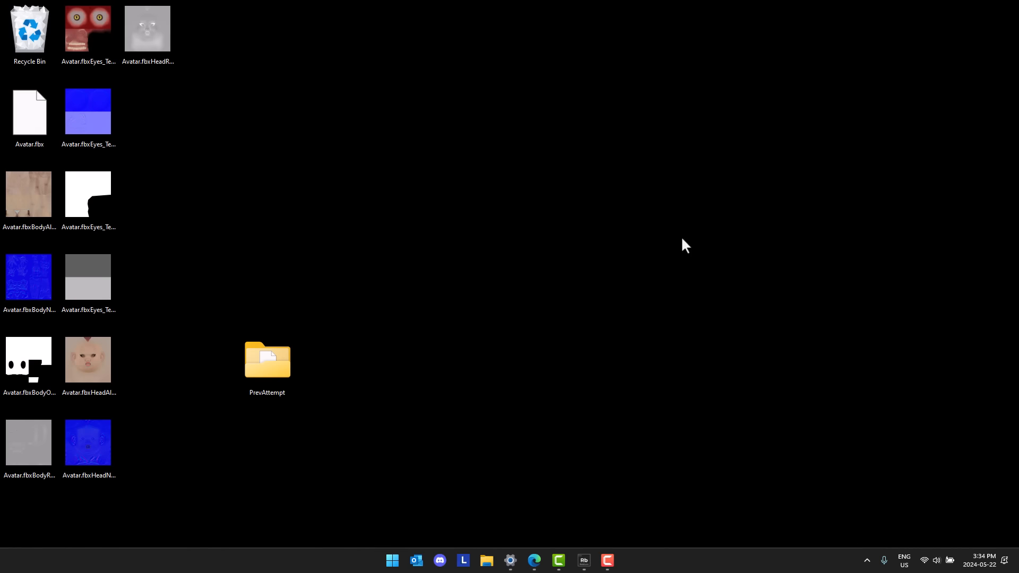
pyautogui.doubleClick(94, 17)
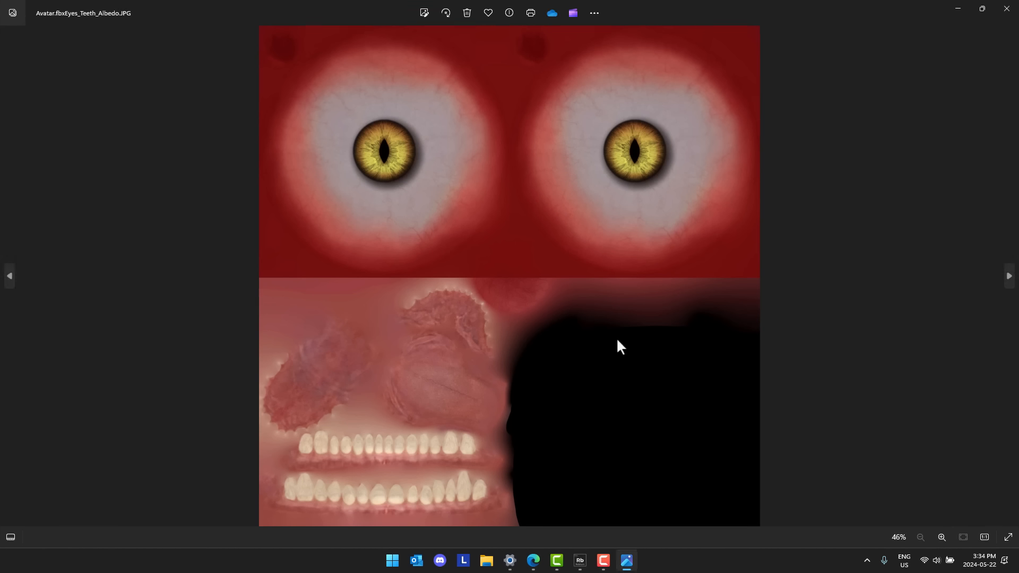
pyautogui.click(1007, 9)
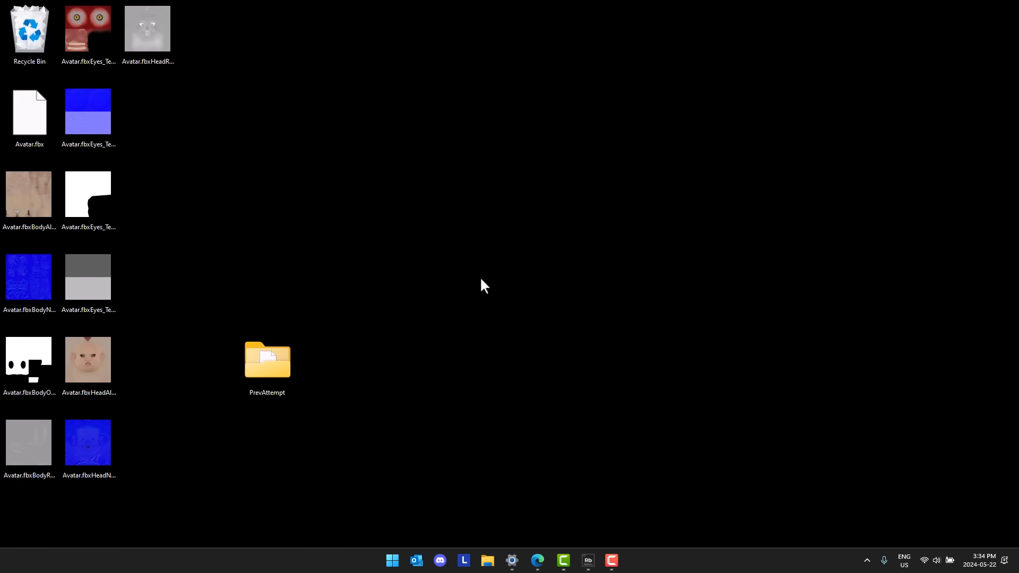
# Step: Launch Blender 4.1, dismiss its splash screen and delete the default cube
pyautogui.press('super')
pyautogui.write('blender 4.1')
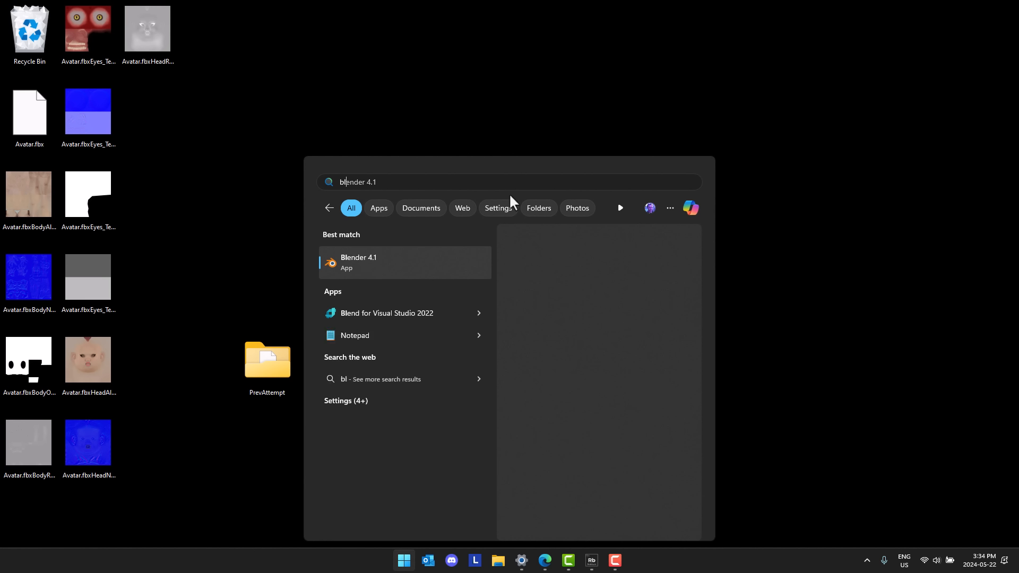
pyautogui.press('Return')
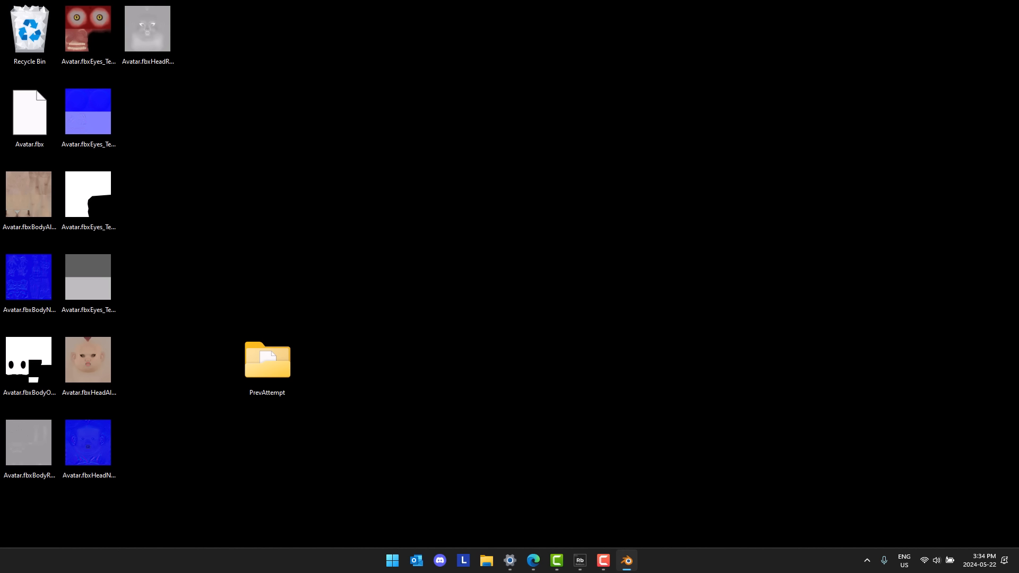
pyautogui.moveTo(0, 28); pyautogui.dragTo(663, 86)
pyautogui.doubleClick(664, 86)
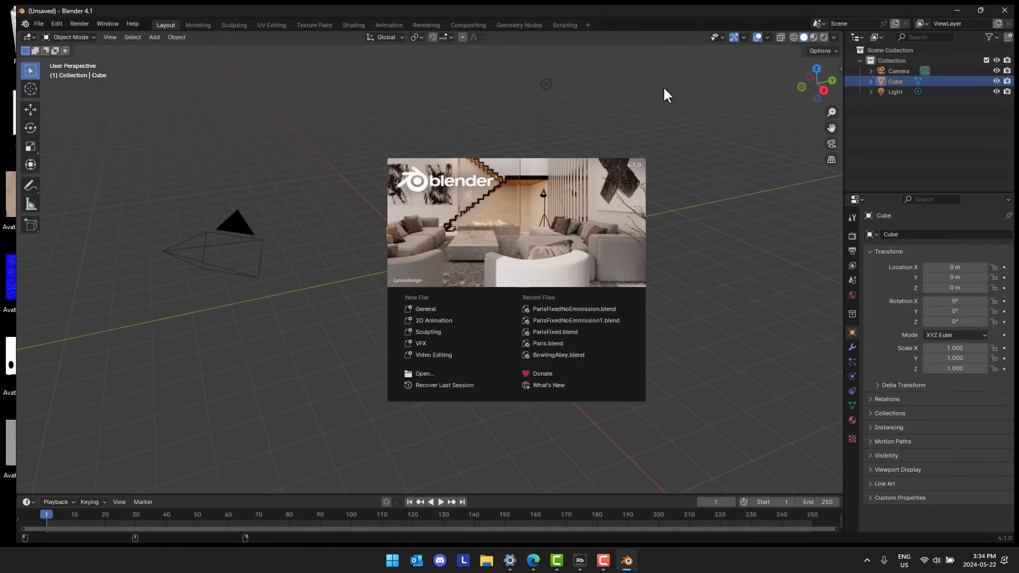
pyautogui.click(517, 245)
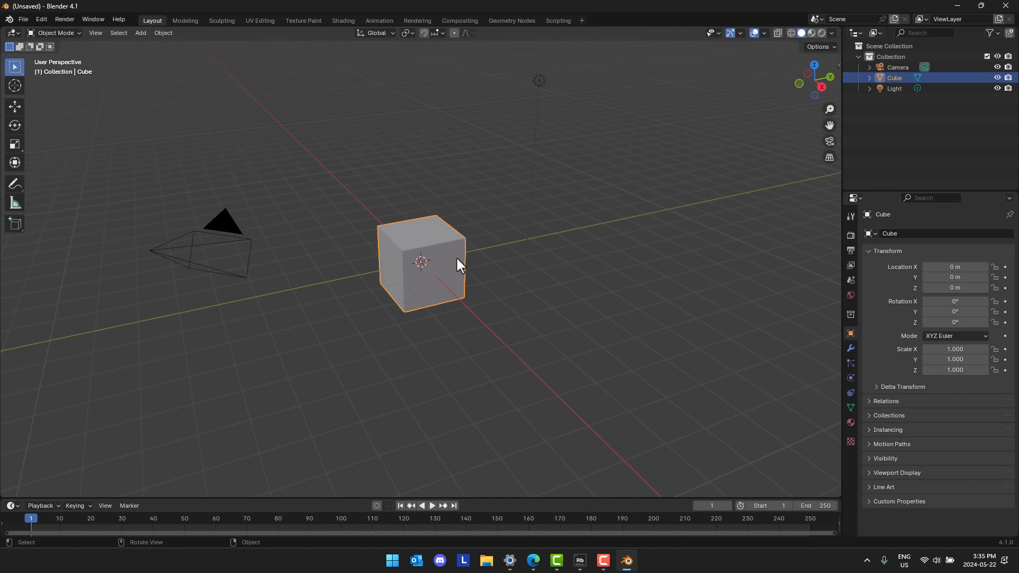
pyautogui.press('Delete')
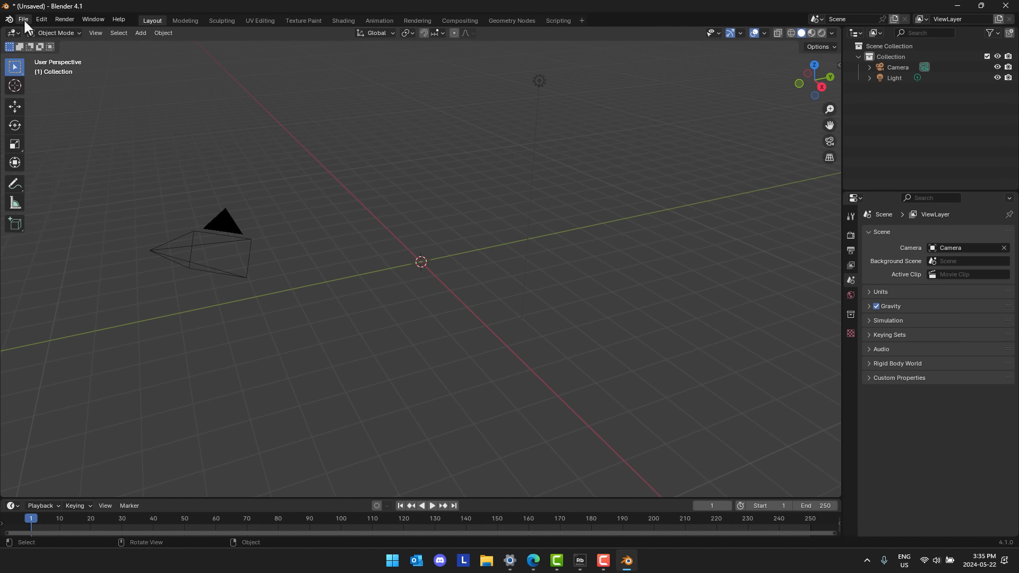
# Step: Import Avatar.fbx from the Desktop into the empty Blender scene
pyautogui.moveTo(52, 168)
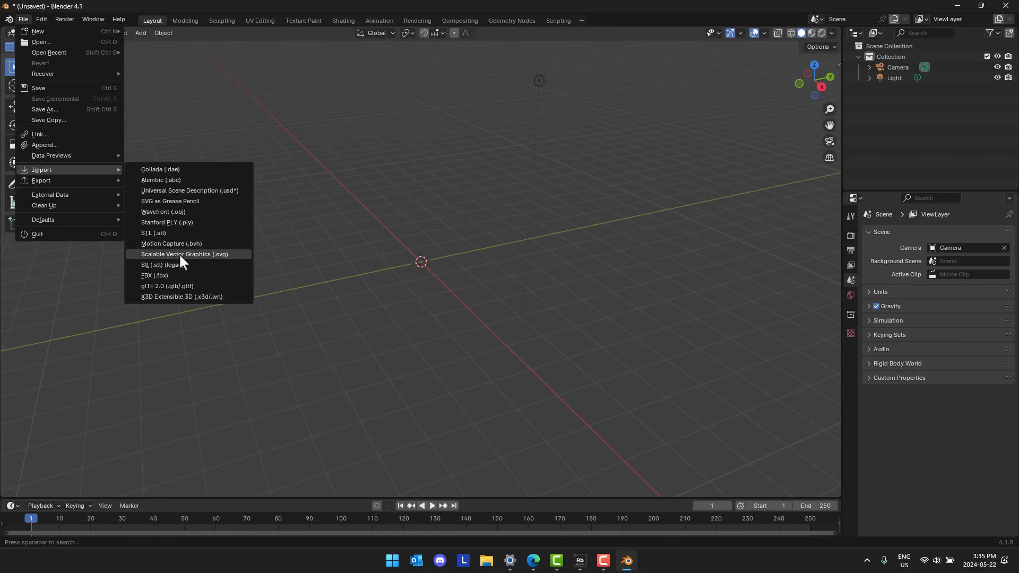
pyautogui.click(175, 275)
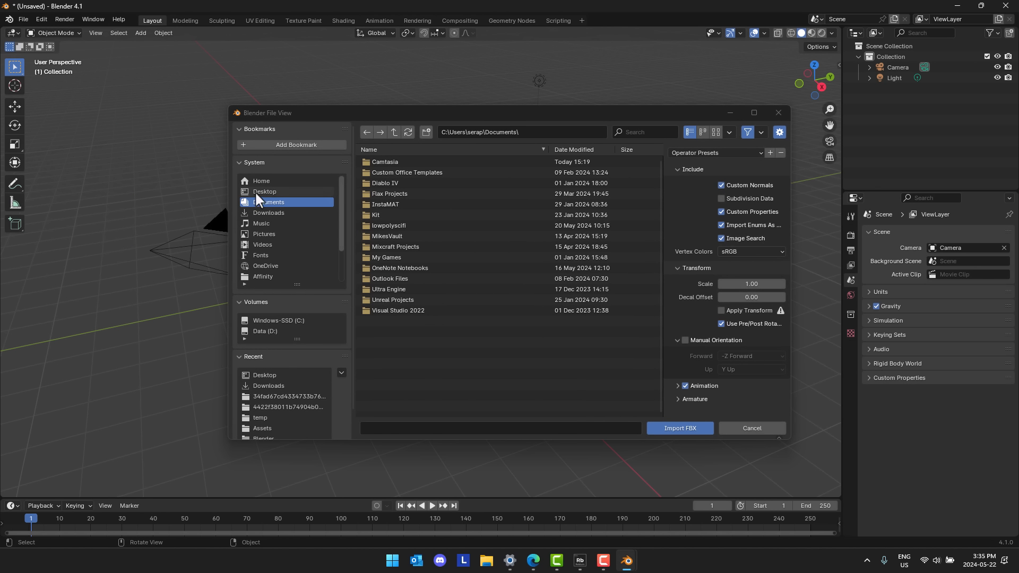
pyautogui.doubleClick(390, 184)
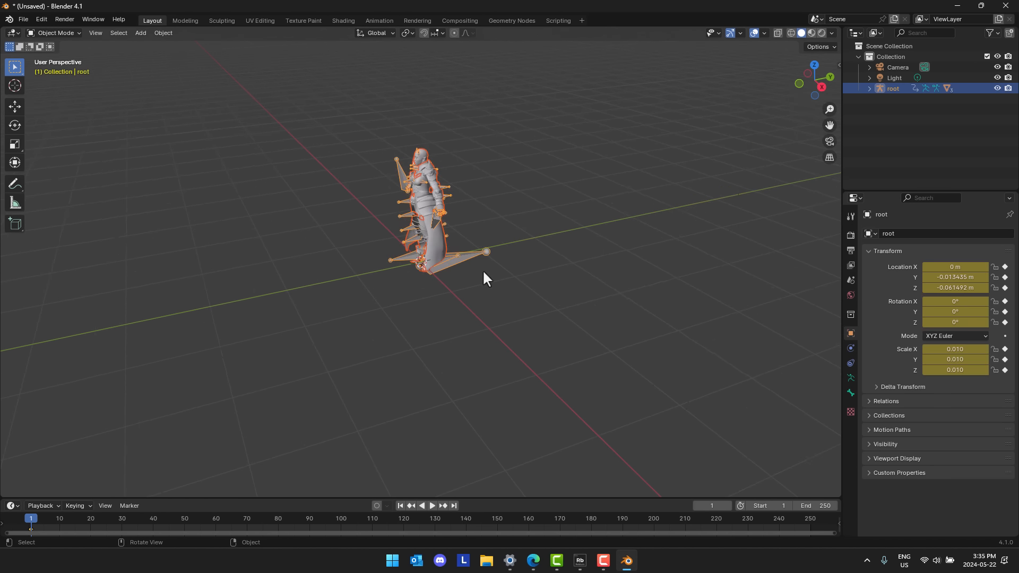
# Step: Inspect the imported avatar mesh and its armature up close from the front
pyautogui.hotkey('shift', '`')
pyautogui.press('w')
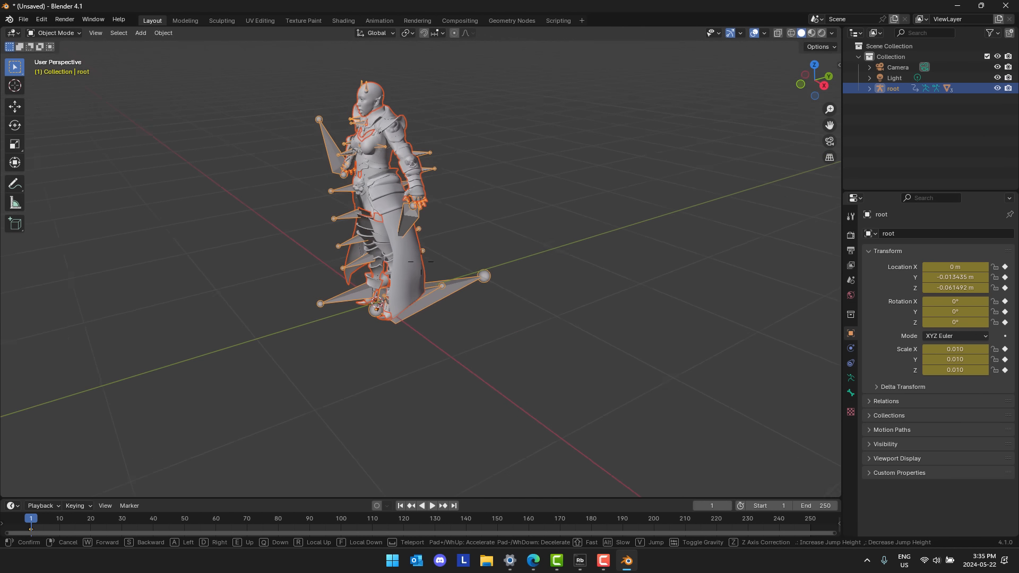
pyautogui.press('w')
pyautogui.press('s')
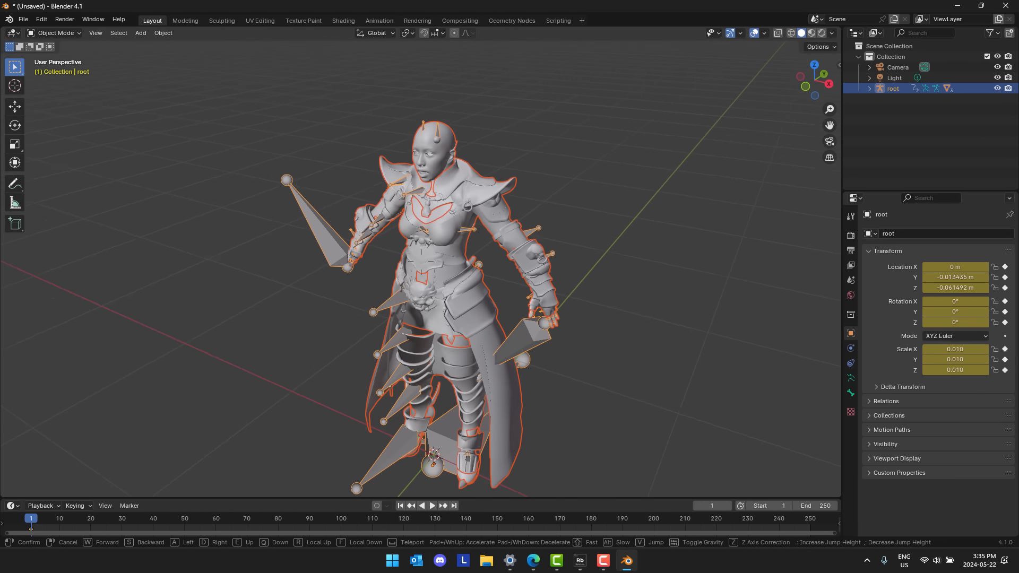
pyautogui.press('w')
pyautogui.press('s')
pyautogui.press('w')
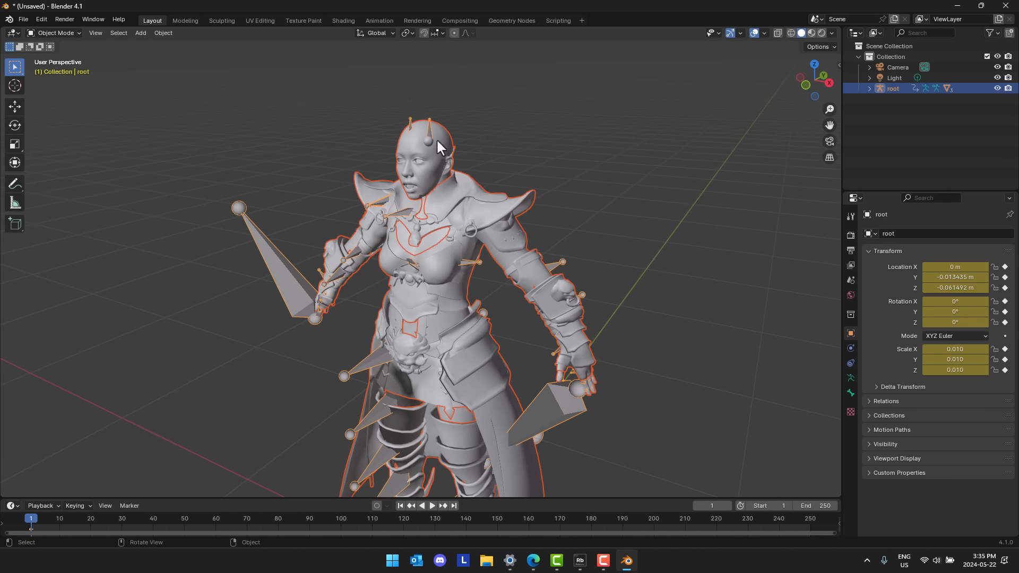
# Step: Play the Blender timeline briefly to check for animation, and look over the exported texture files on the desktop
pyautogui.click(433, 506)
pyautogui.click(433, 507)
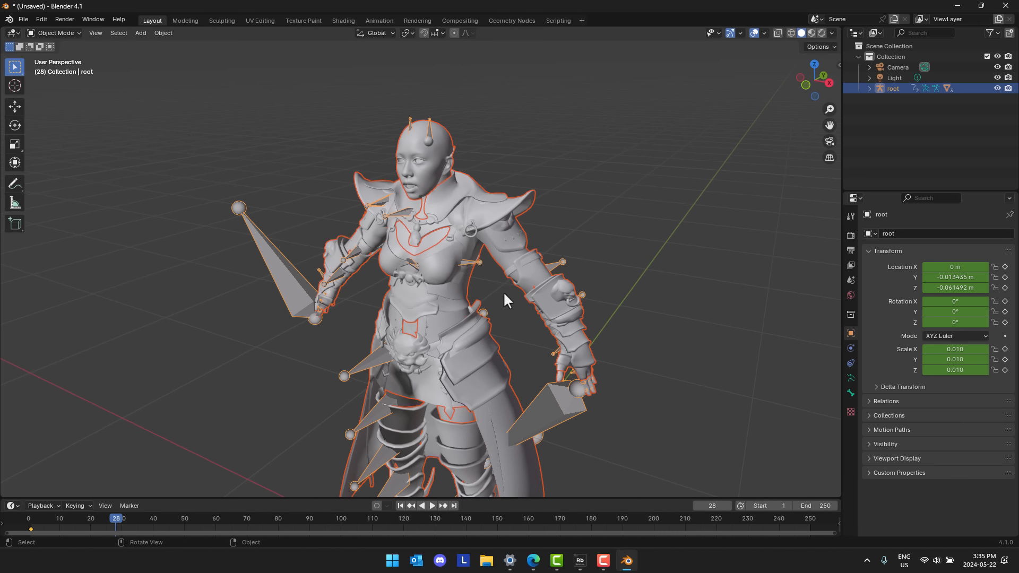
pyautogui.press('super+d')
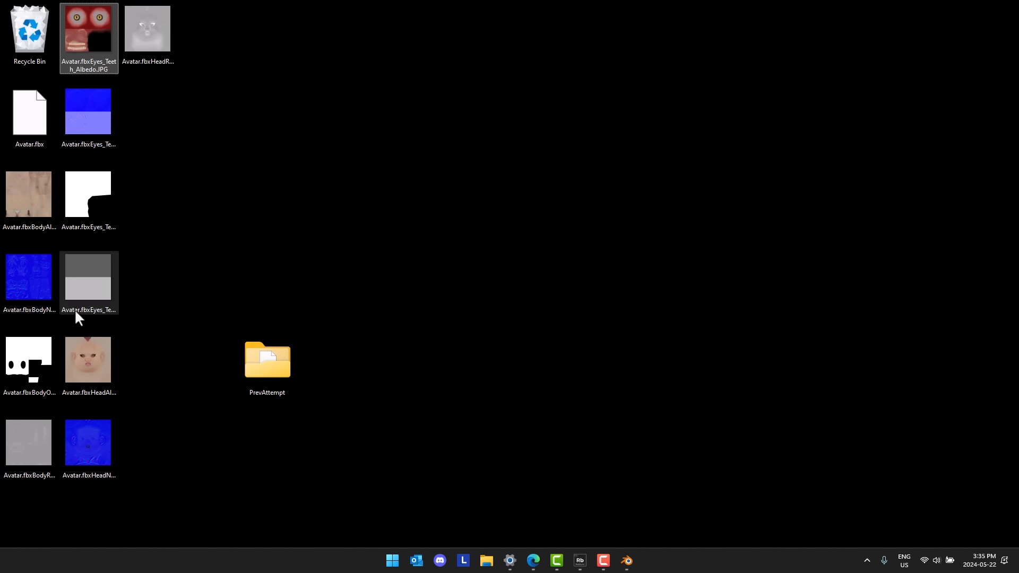
pyautogui.hotkey('alt', 'Tab')
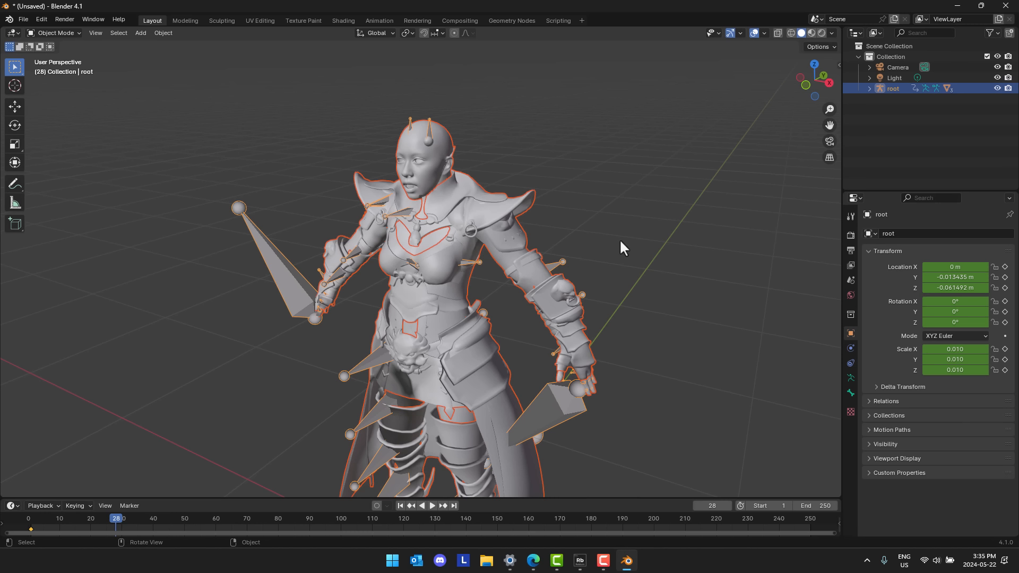
# Step: Switch to the web browser and look through the introduction on the Reblium home page
pyautogui.click(538, 569)
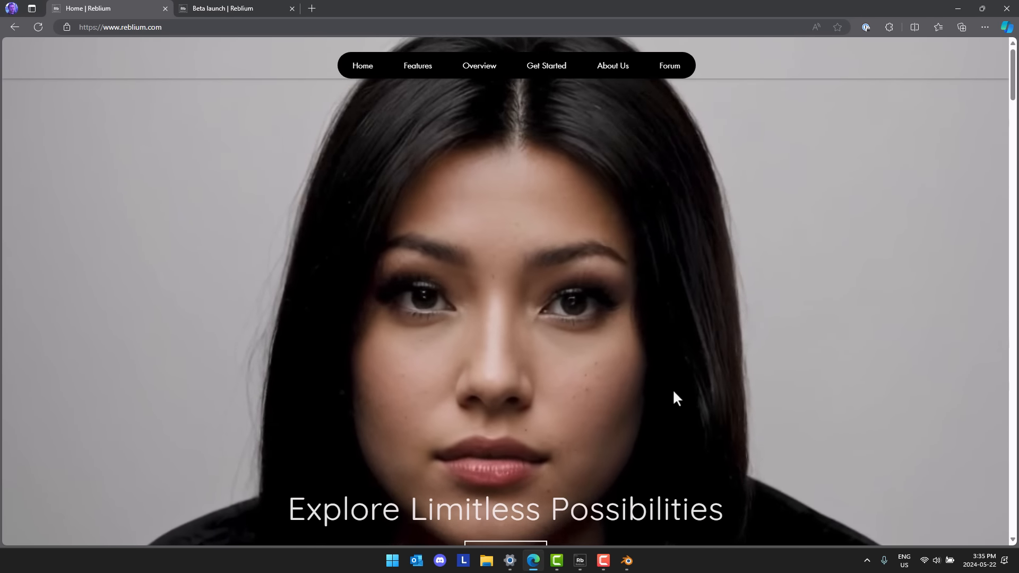
pyautogui.scroll(-5, 704, 348)
pyautogui.scroll(-15, 710, 348)
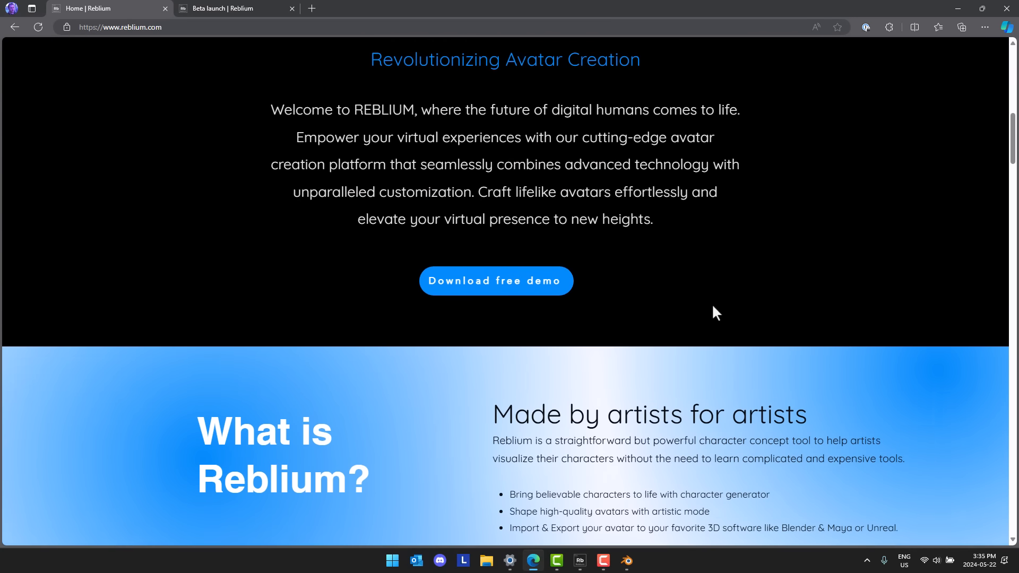
pyautogui.scroll(20, 715, 303)
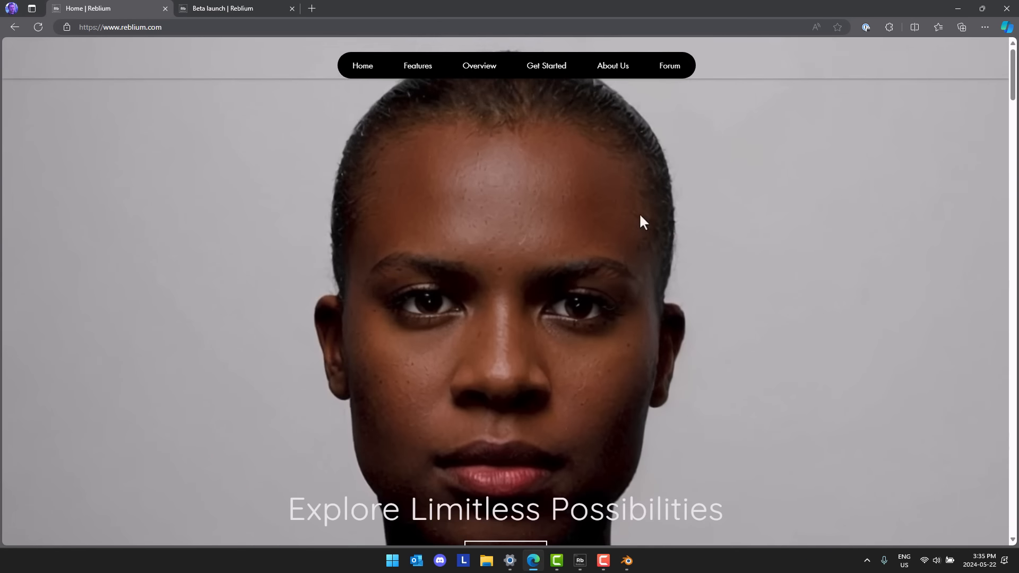
# Step: Check the site's Get Started section, and review the features and minimum hardware on the Beta launch page
pyautogui.click(544, 59)
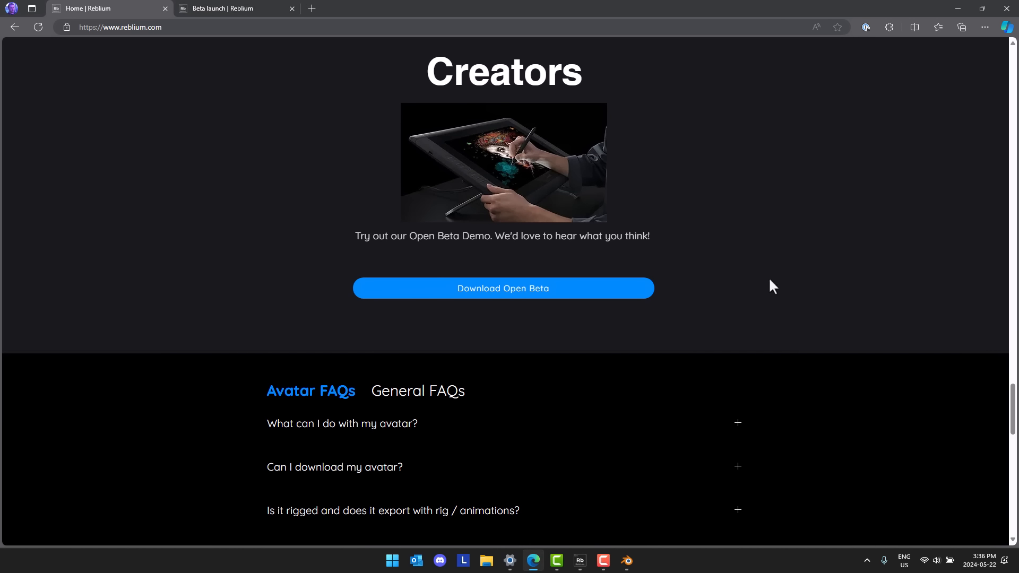
pyautogui.scroll(-1, 769, 278)
pyautogui.scroll(1, 769, 276)
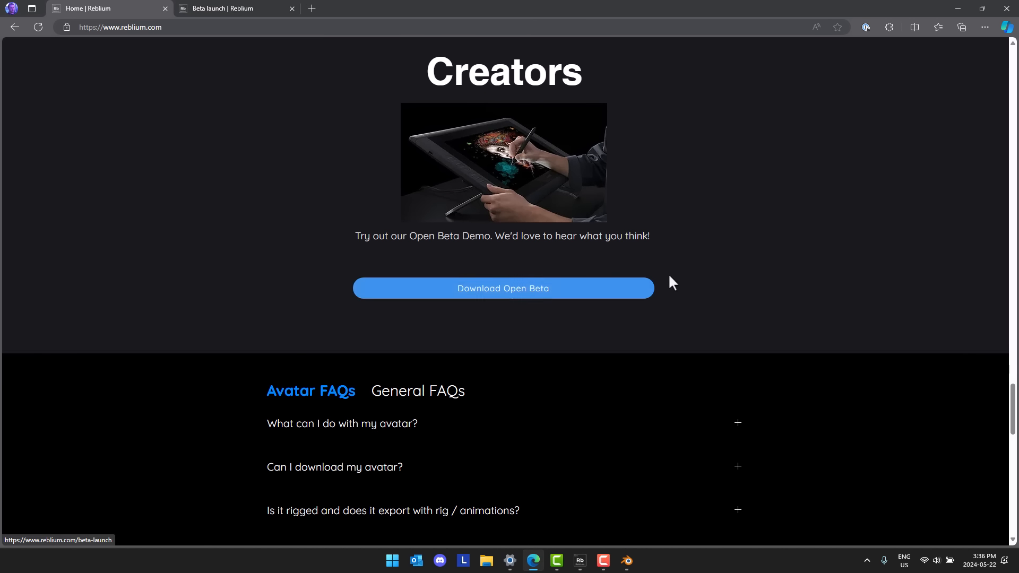
pyautogui.scroll(4, 747, 261)
pyautogui.click(236, 8)
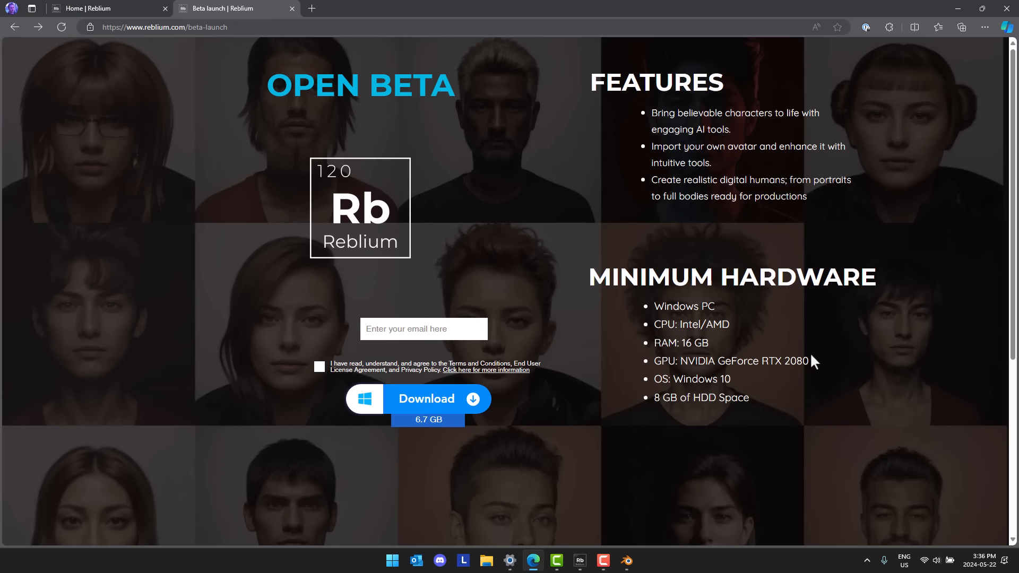
# Step: Switch back to Reblium, review the quality and export options in the settings, and save them
pyautogui.click(580, 563)
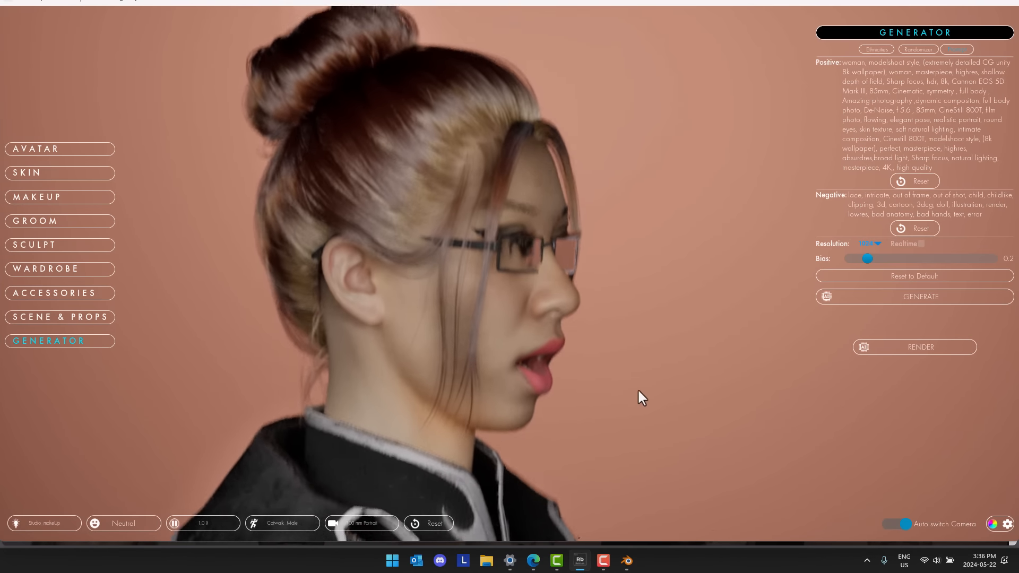
pyautogui.click(1008, 525)
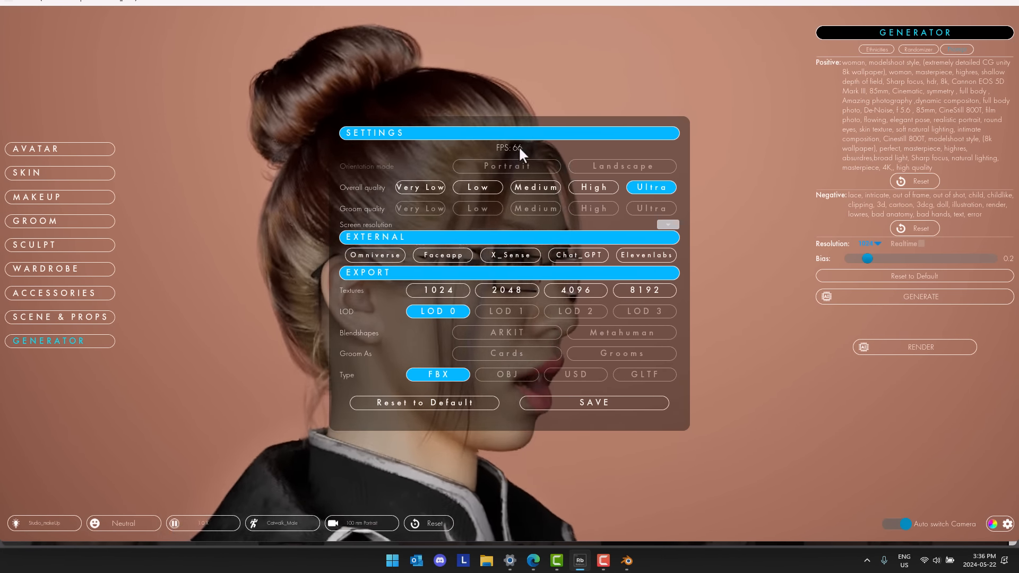
pyautogui.click(590, 403)
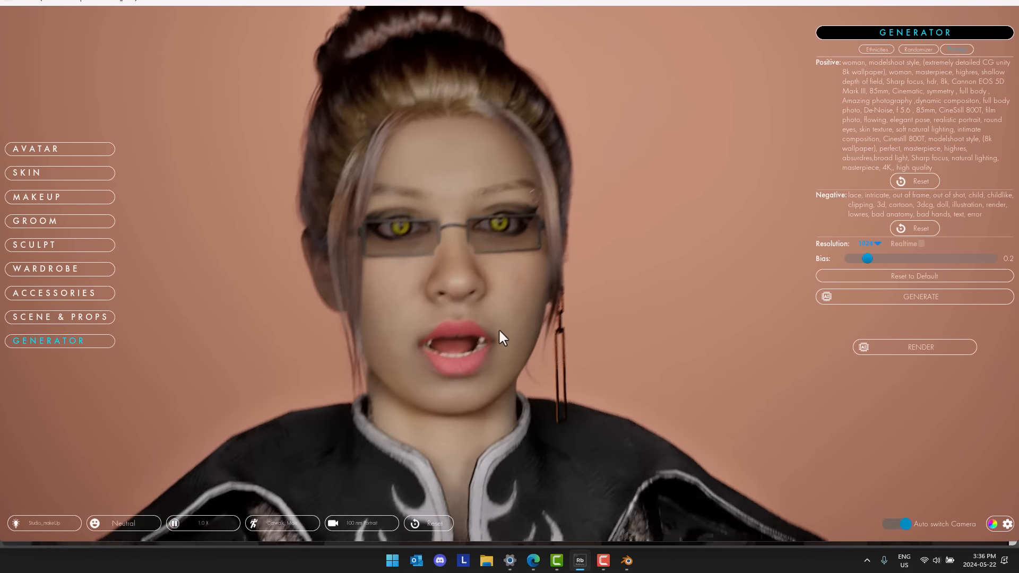
# Step: Examine the Generator's Randomizer offsets and Ethnicities options
pyautogui.click(917, 51)
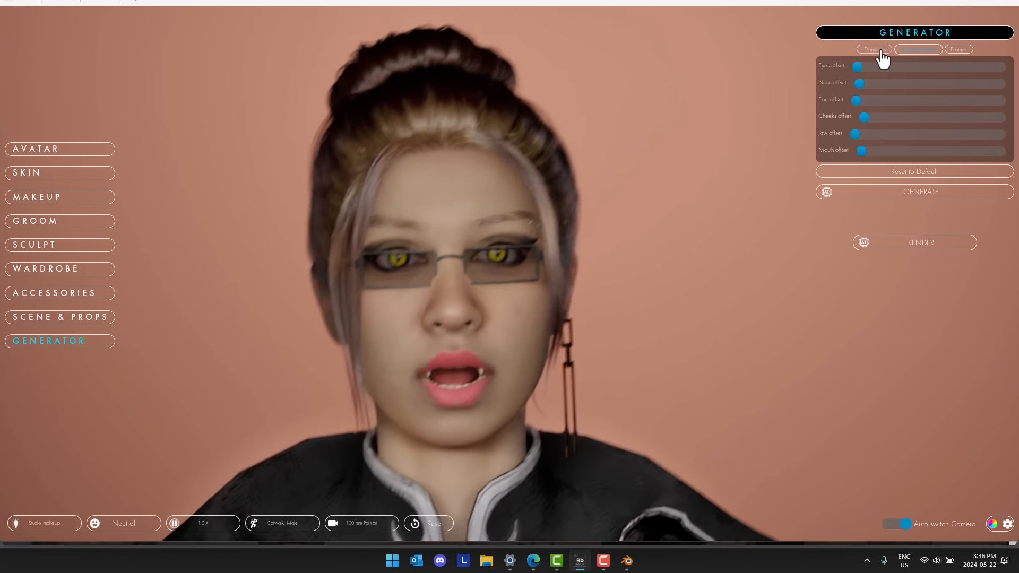
pyautogui.click(874, 49)
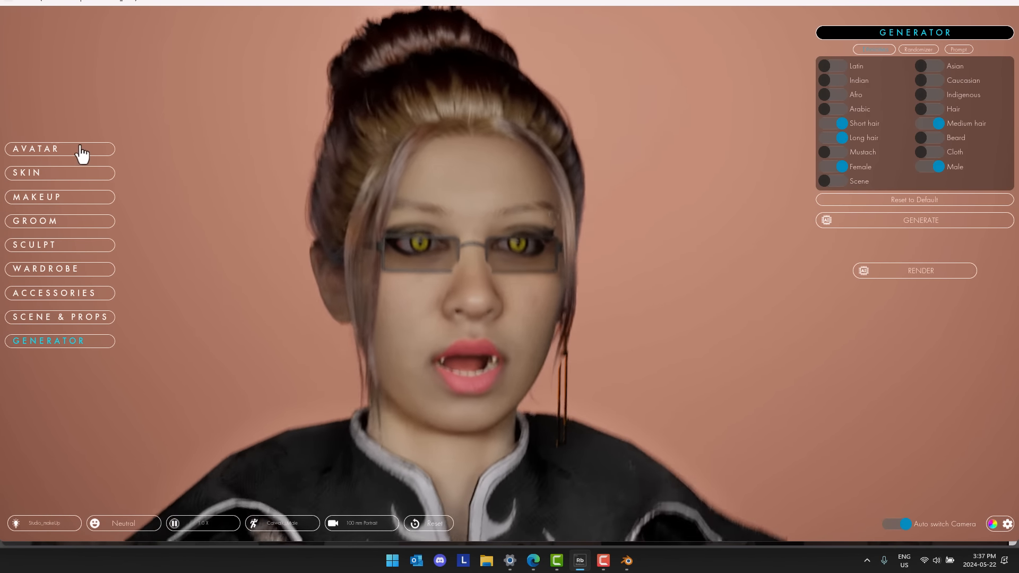
# Step: Try the brown face preset with the white forehead stripe on the avatar, and apply the pale white large-eared preset
pyautogui.click(81, 150)
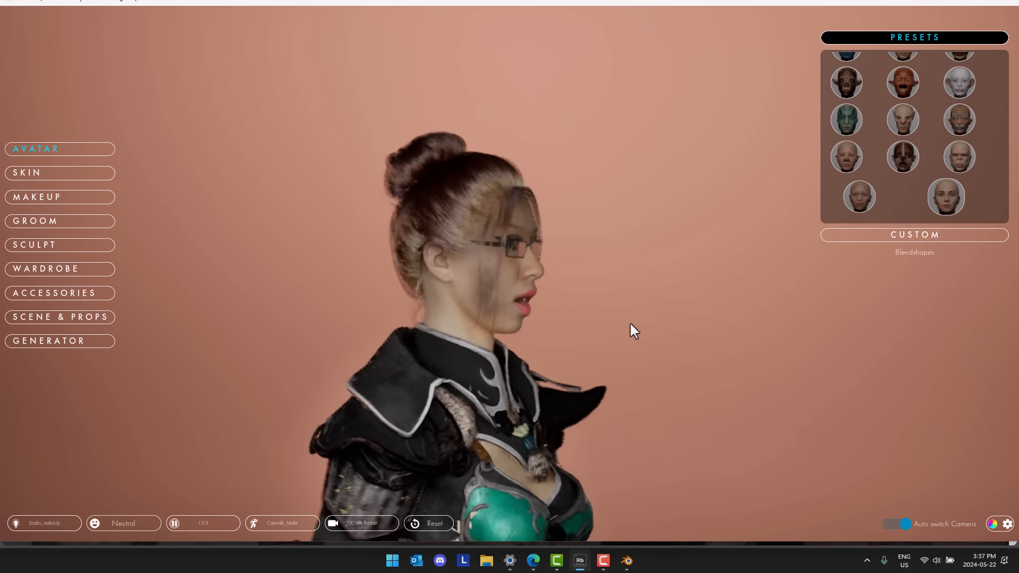
pyautogui.click(895, 171)
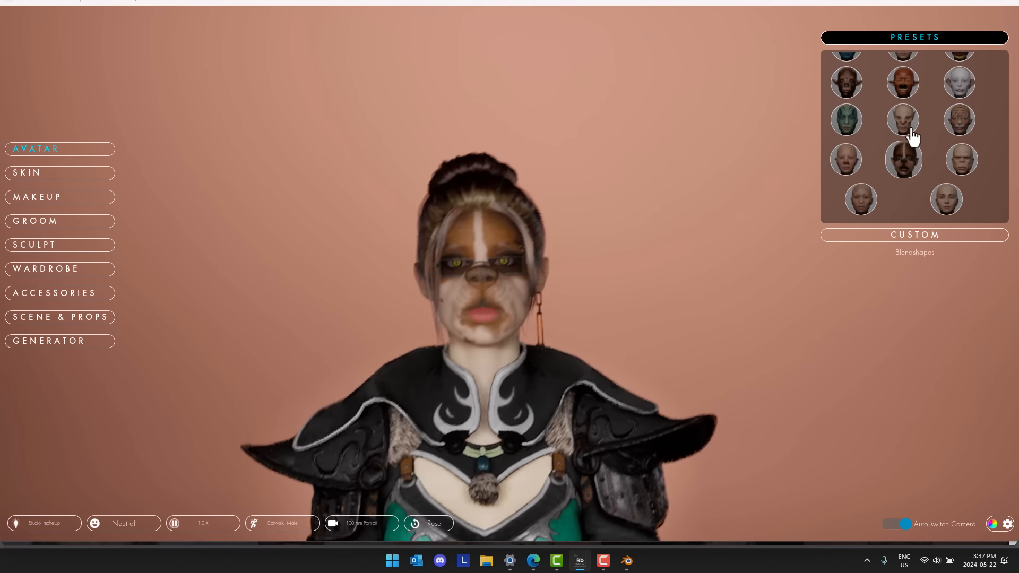
pyautogui.click(958, 93)
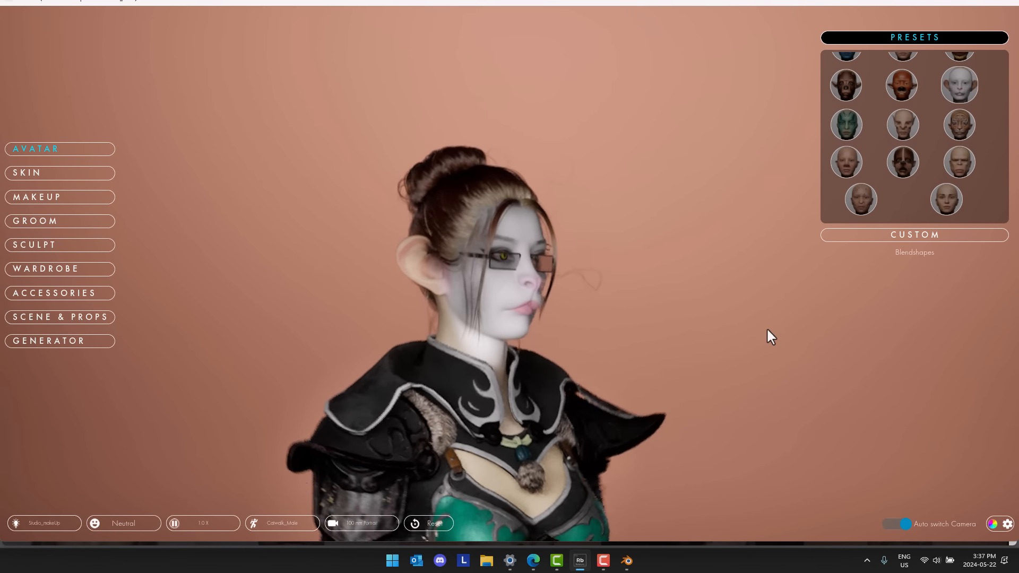